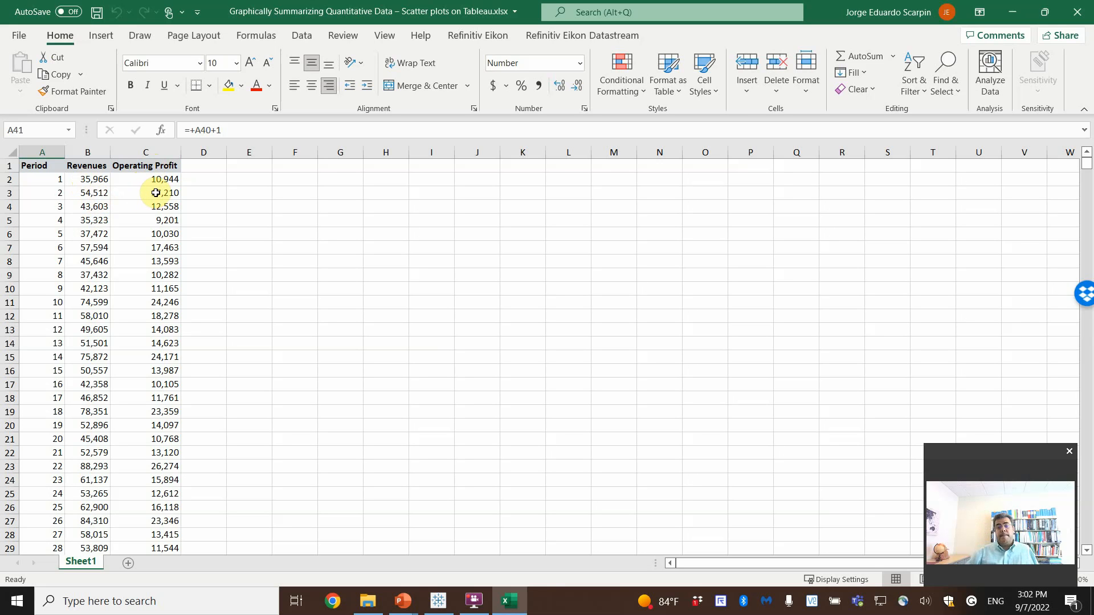
# Close the Excel workbook and connect Tableau to the Excel file "Graphically Summarizing Quantitative Data – Scatter plots on Tableau.xlsx".
pyautogui.click(1077, 11)
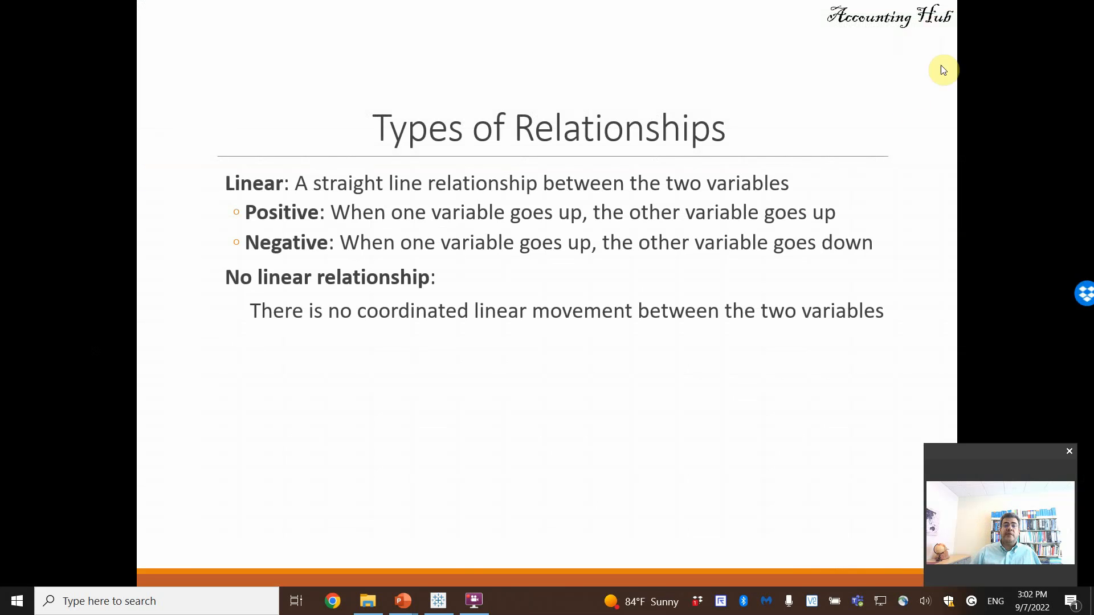
pyautogui.click(438, 601)
pyautogui.click(59, 189)
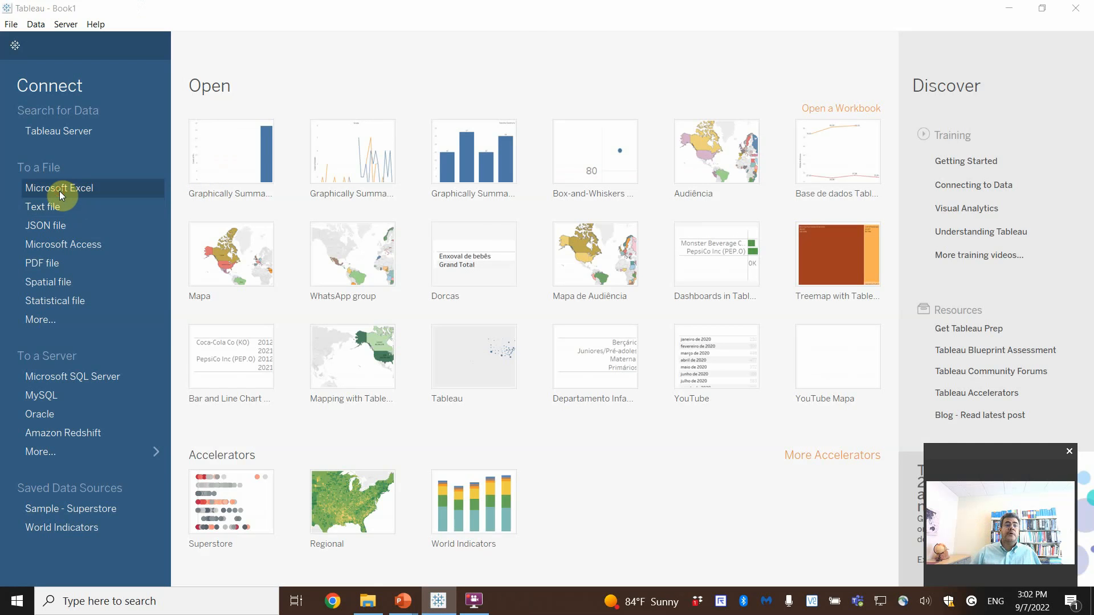
pyautogui.click(349, 228)
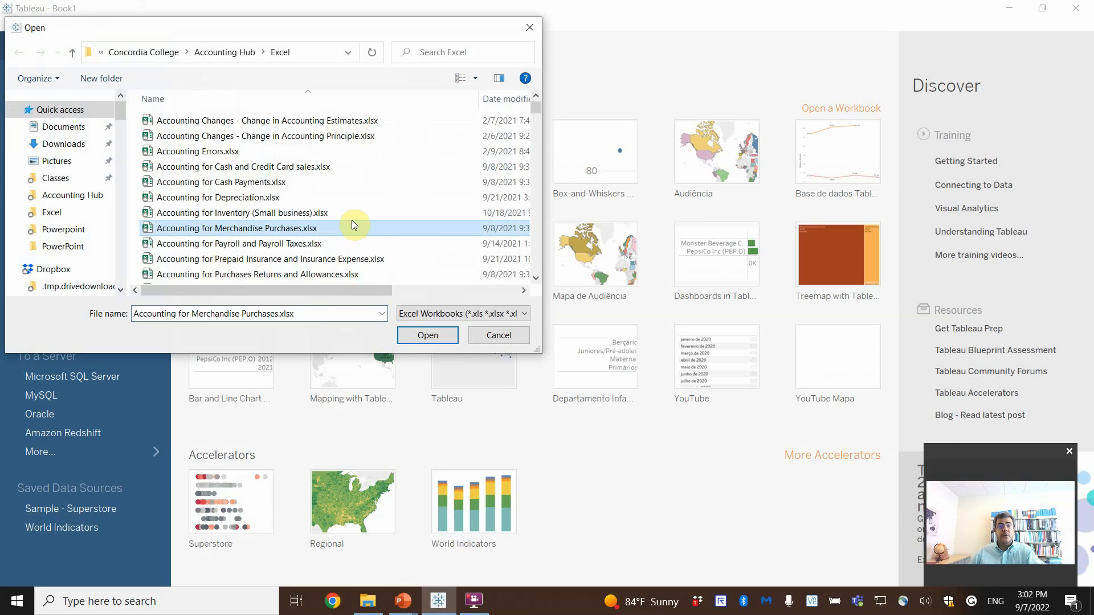
pyautogui.press('g')
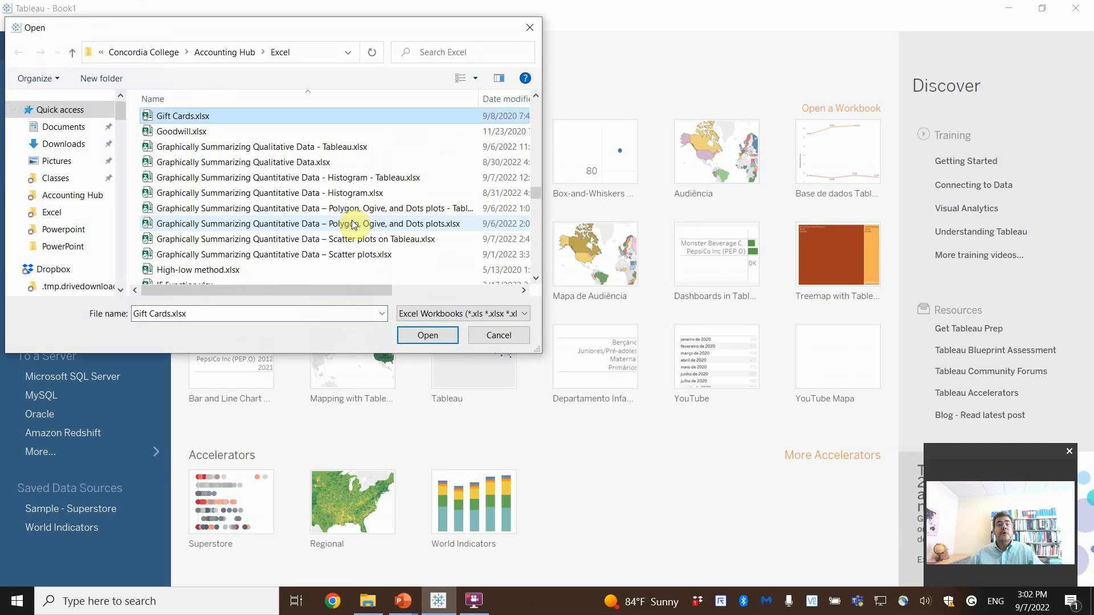
pyautogui.doubleClick(381, 241)
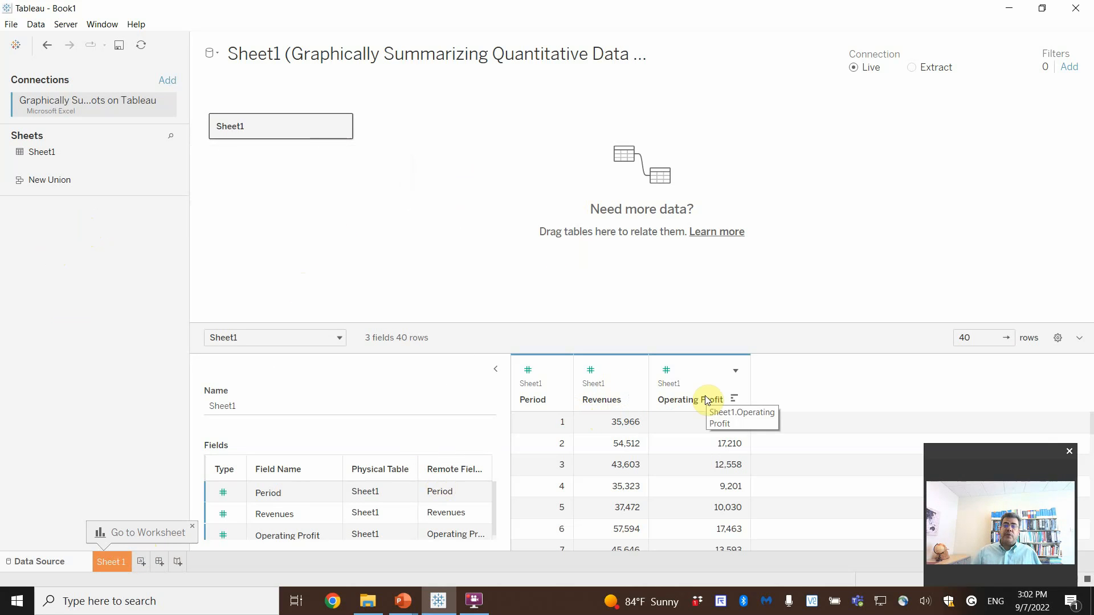
# Go to the Sheet 1 worksheet and convert the Period field from a measure to a dimension.
pyautogui.click(109, 561)
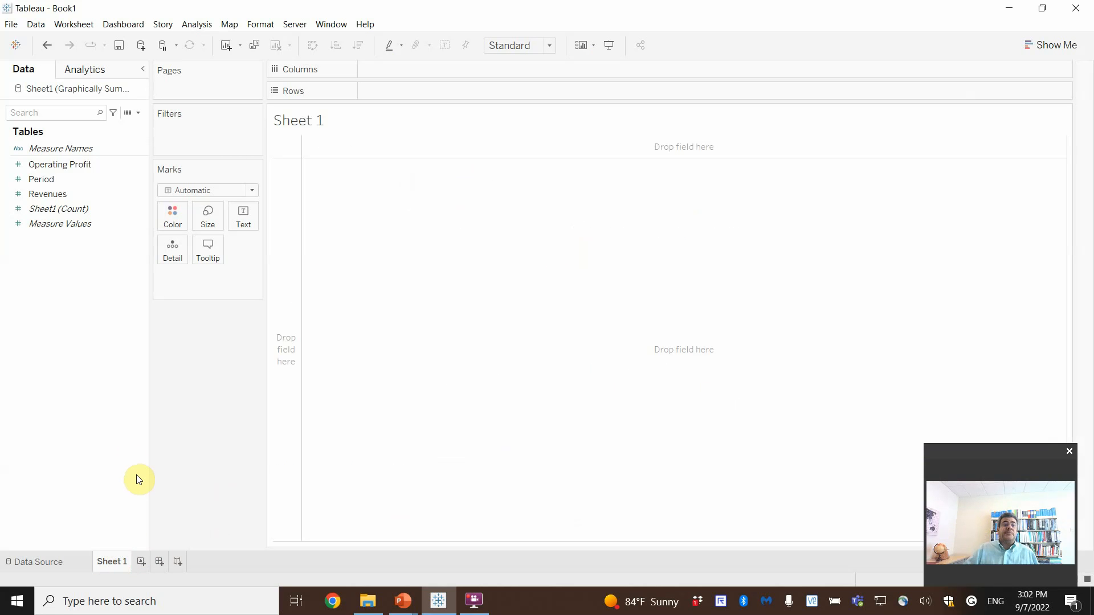
pyautogui.click(58, 179)
pyautogui.click(55, 169)
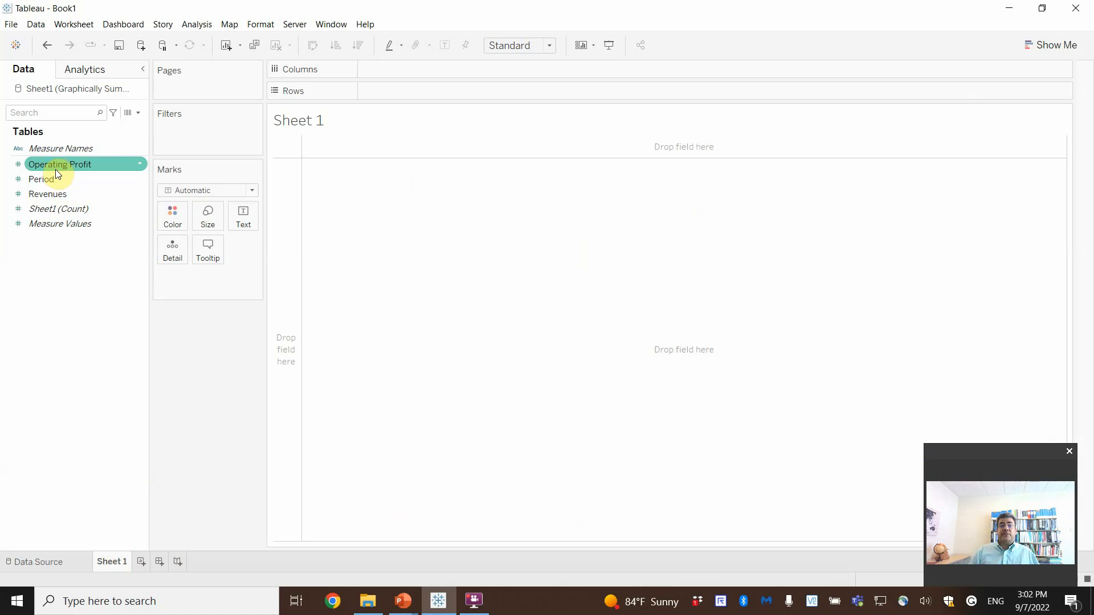
pyautogui.click(49, 192)
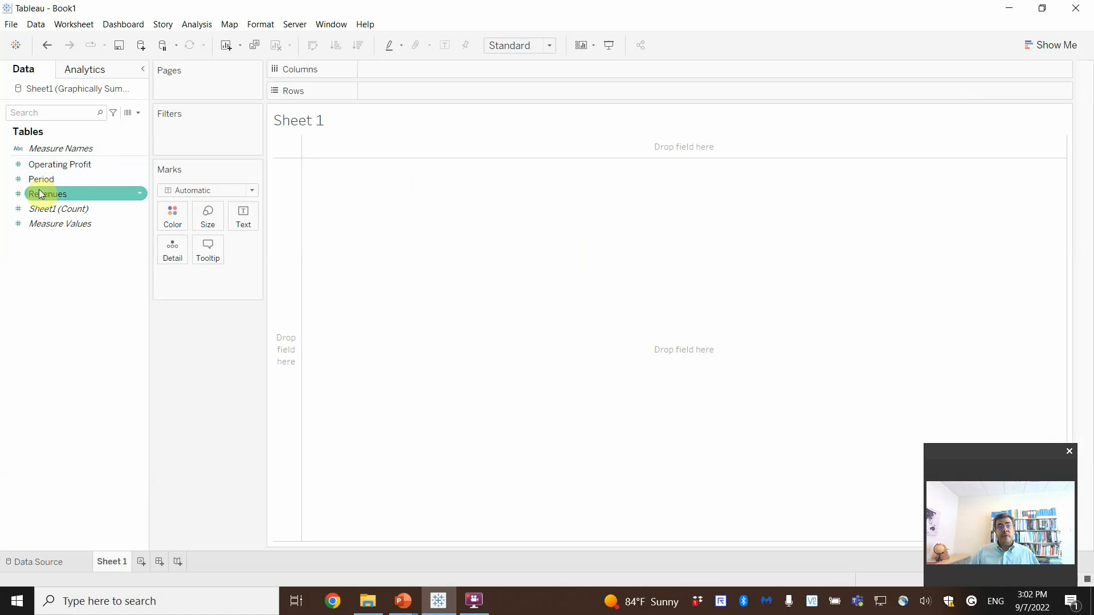
pyautogui.click(50, 179)
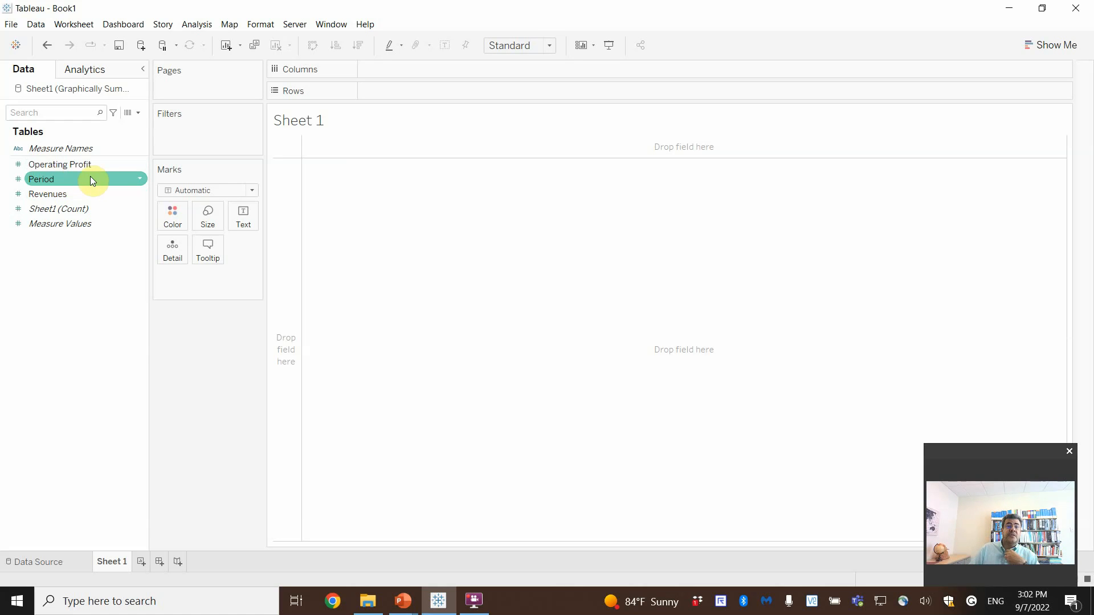
pyautogui.click(140, 180)
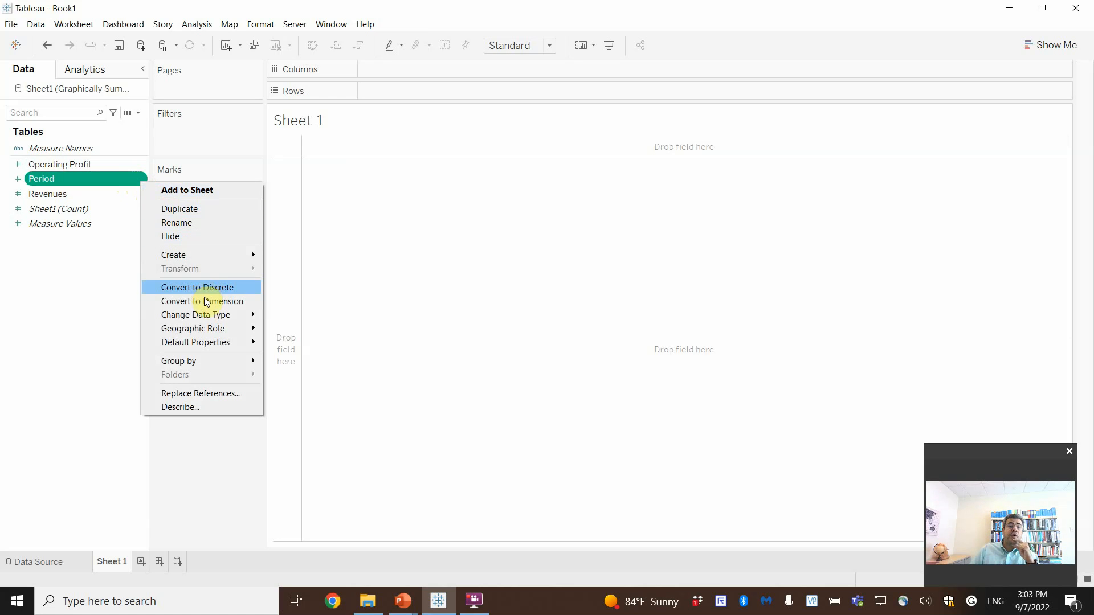
pyautogui.click(205, 301)
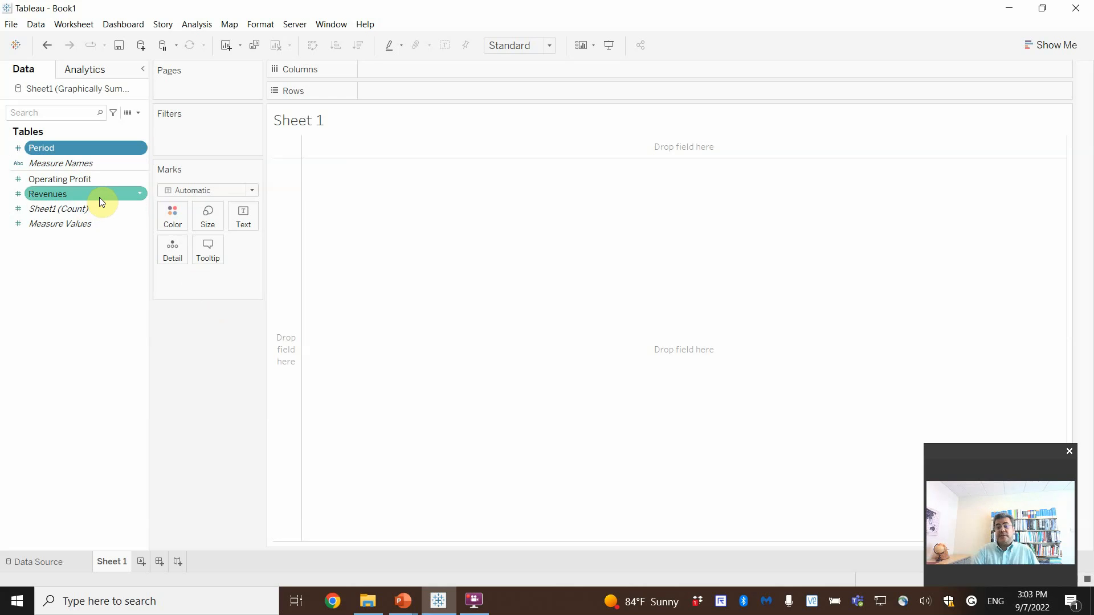
# Plot Revenues against Operating Profit, swapping the axes so Revenues is on Columns and Operating Profit on Rows.
pyautogui.moveTo(99, 197); pyautogui.dragTo(433, 97)
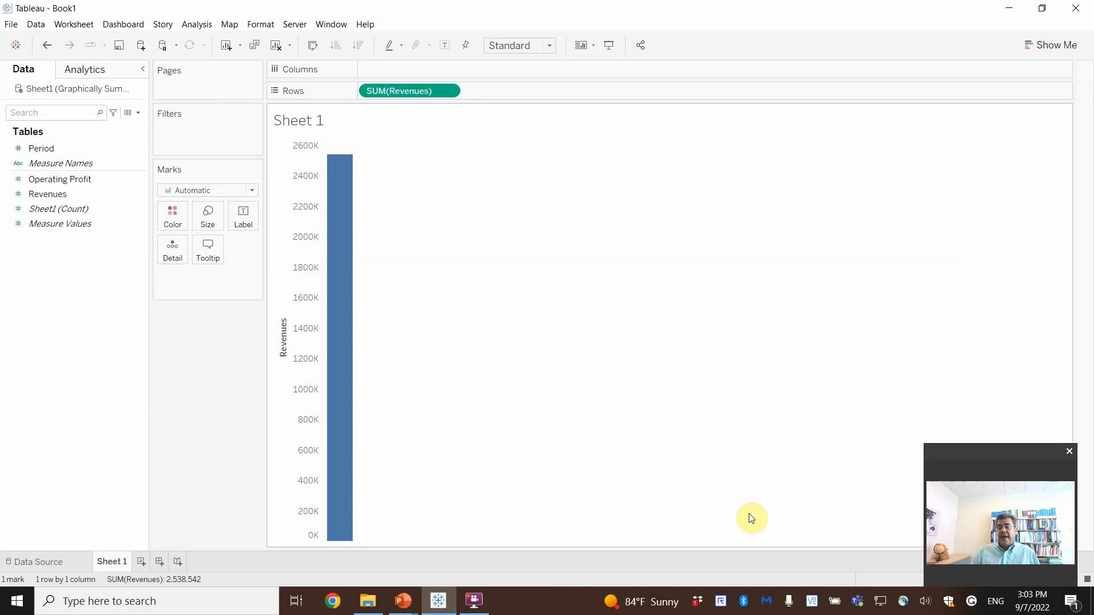
pyautogui.click(44, 206)
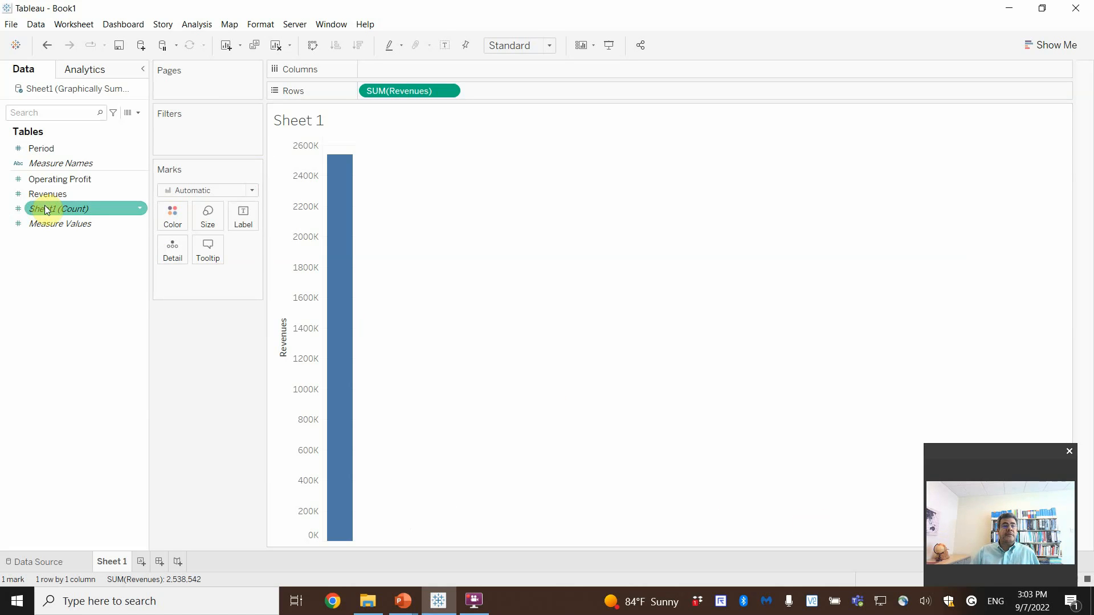
pyautogui.moveTo(47, 179); pyautogui.dragTo(395, 71)
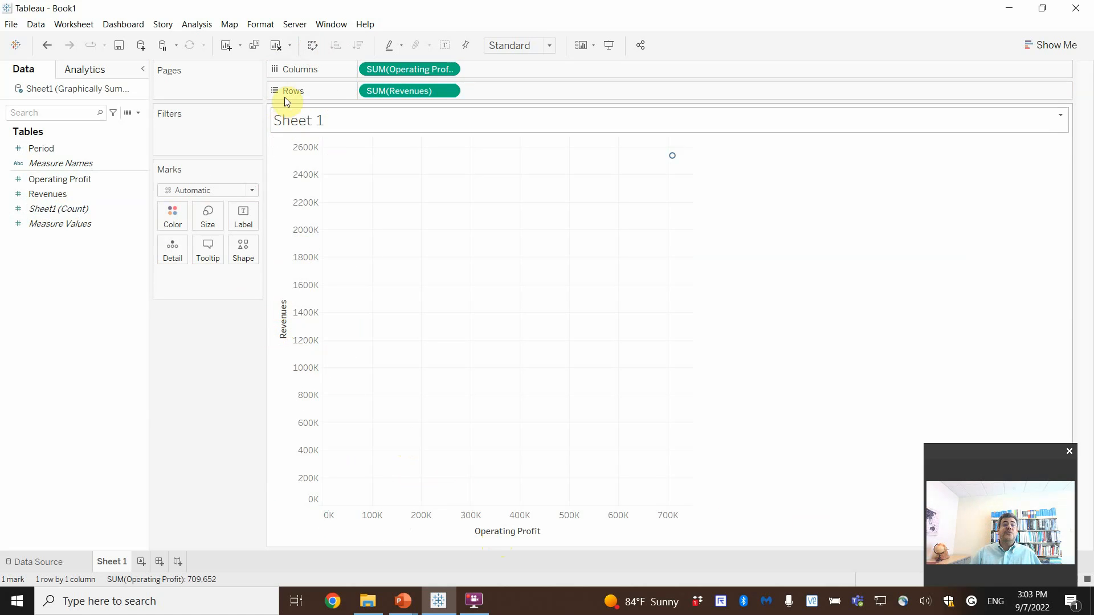
pyautogui.click(314, 43)
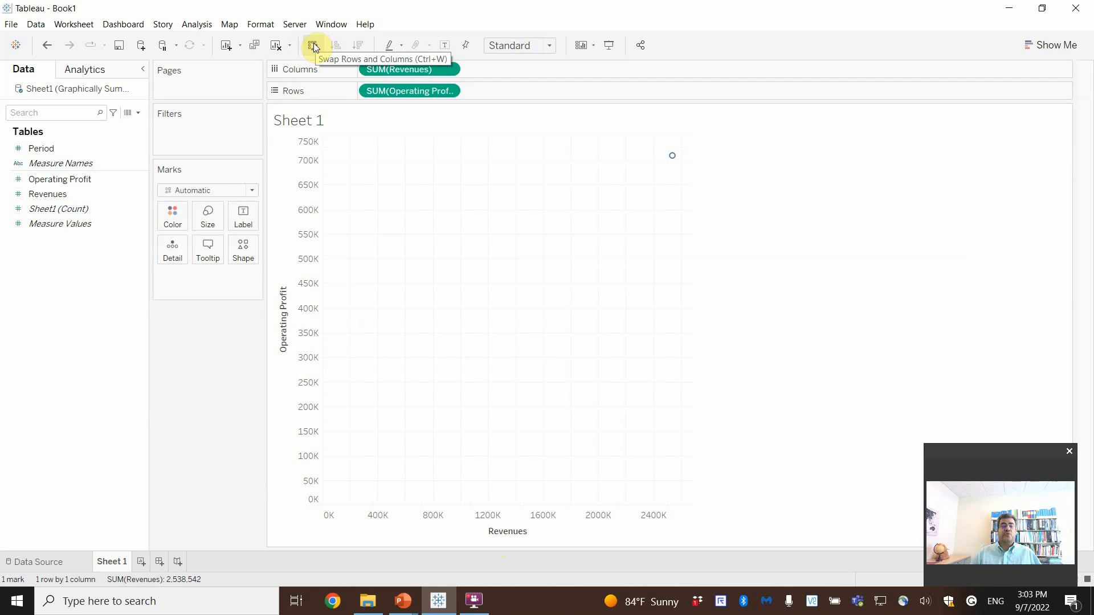
# Rename the Sheet 1 worksheet as "Scatter plots".
pyautogui.doubleClick(110, 562)
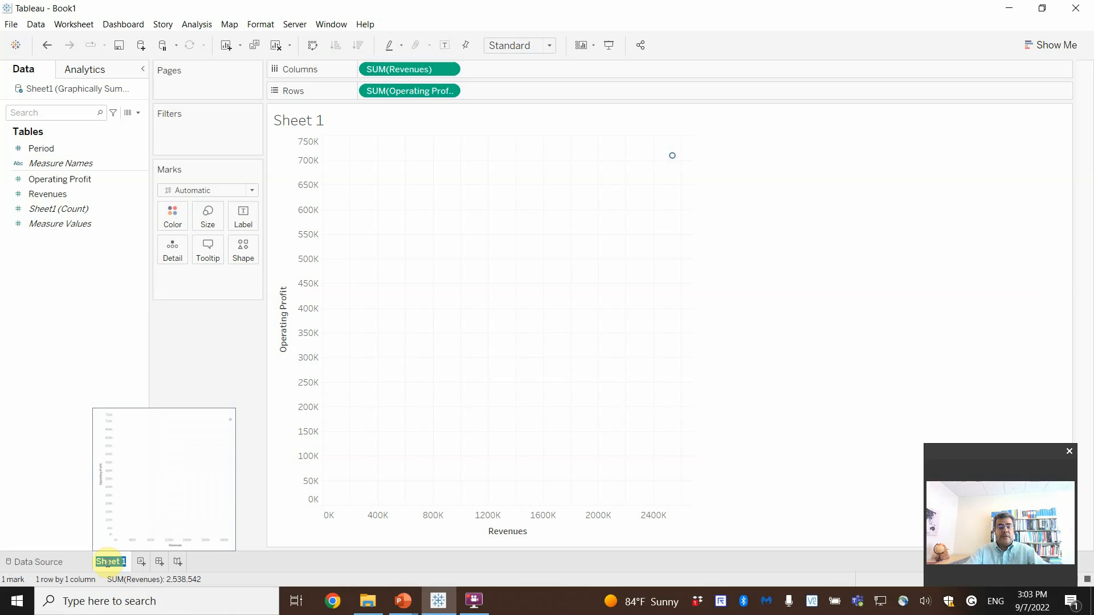
pyautogui.write('Scatter plots')
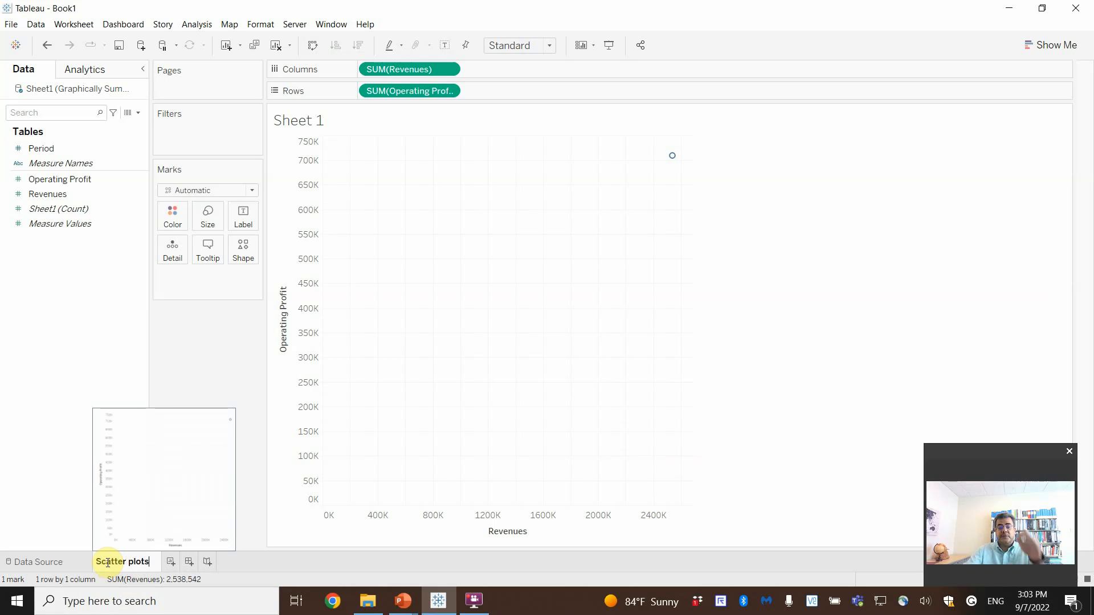
pyautogui.press('Return')
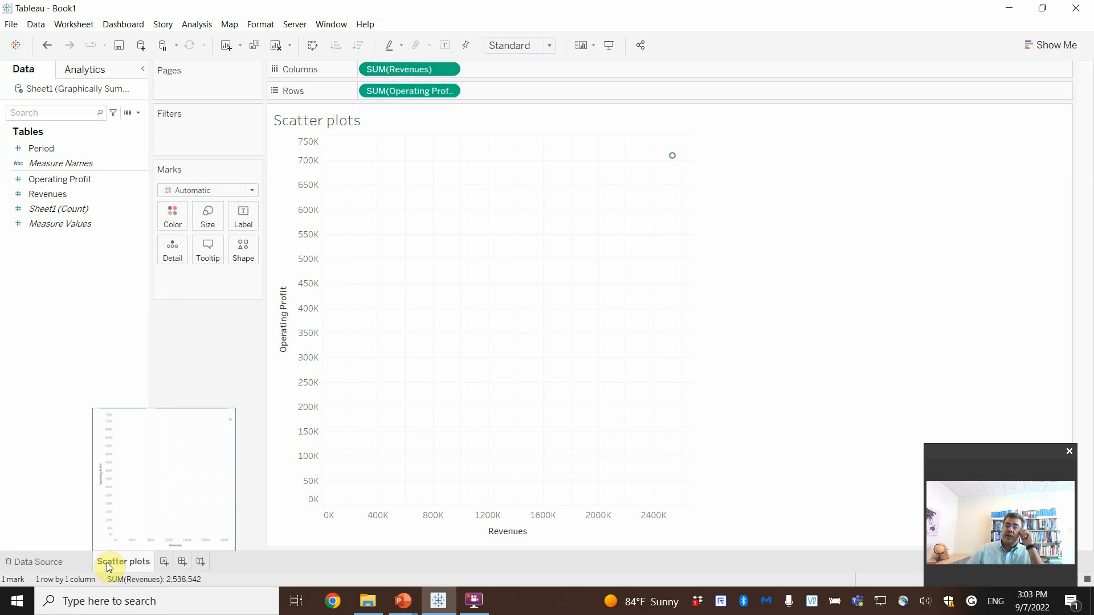
# Add the Period dimension to the chart's Detail marks to plot one point per period.
pyautogui.moveTo(671, 160)
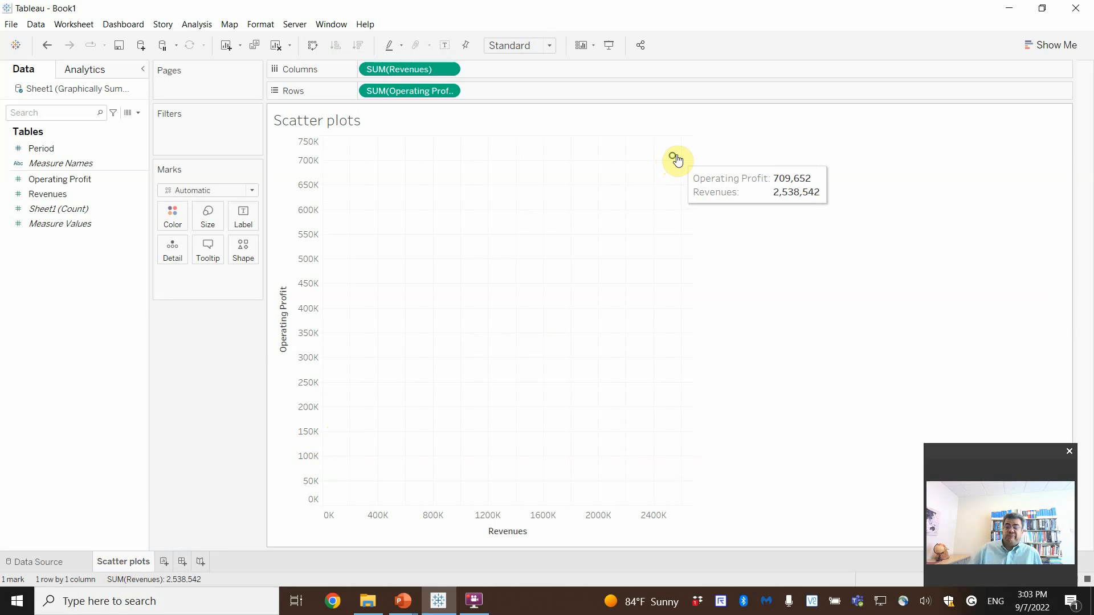
pyautogui.click(51, 163)
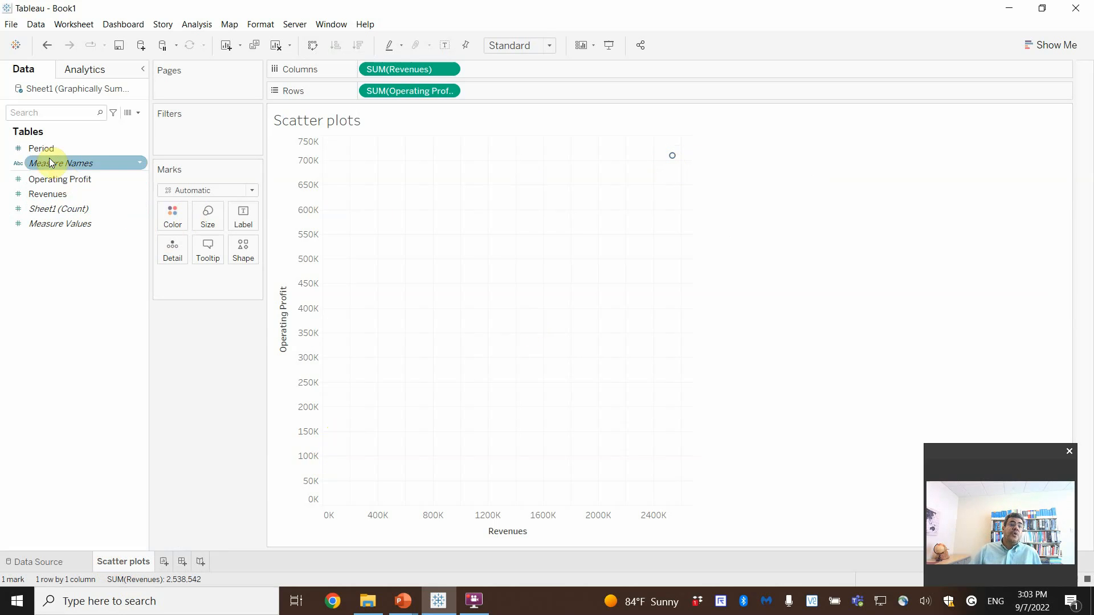
pyautogui.click(49, 149)
pyautogui.moveTo(49, 149); pyautogui.dragTo(163, 254)
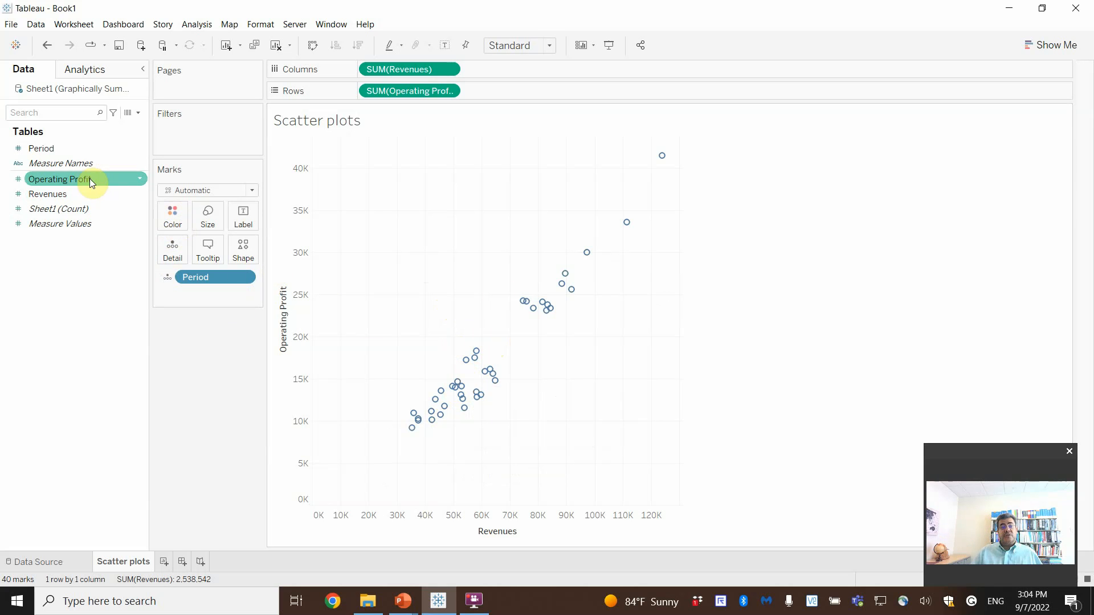
pyautogui.click(66, 148)
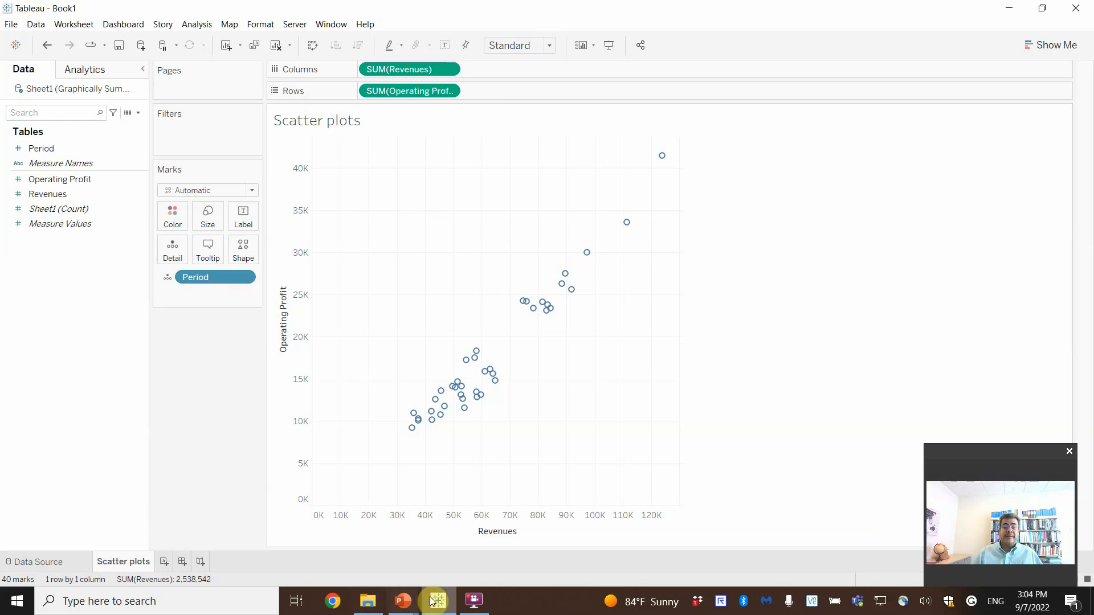
# Close Tableau and open "Graphically Summarizing Quantitative Data – Scatter plots on Tableau.xlsx" in Excel.
pyautogui.click(370, 603)
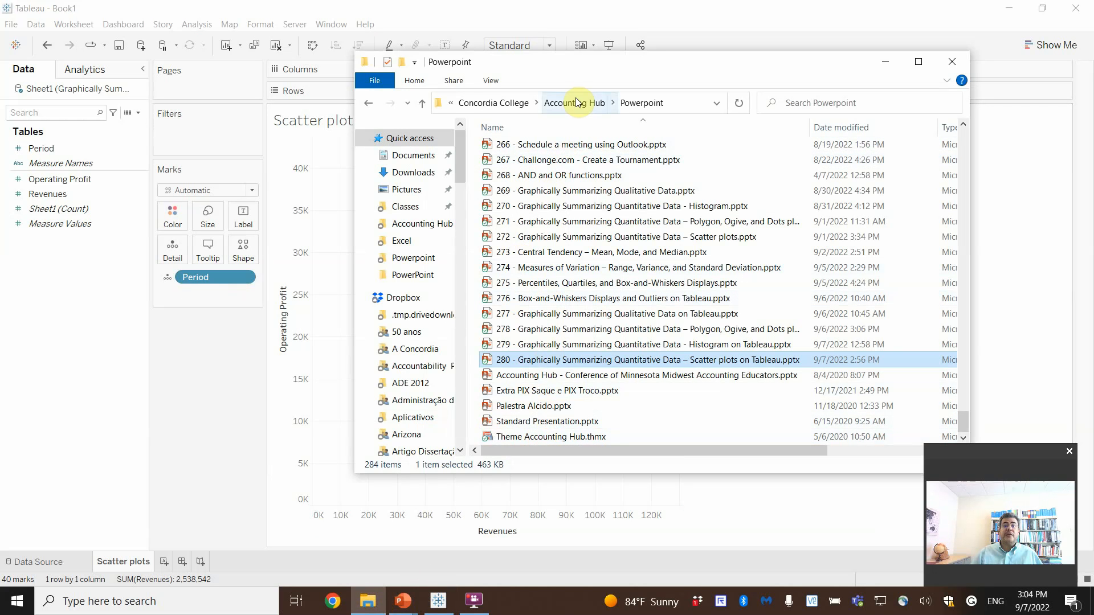
pyautogui.click(18, 604)
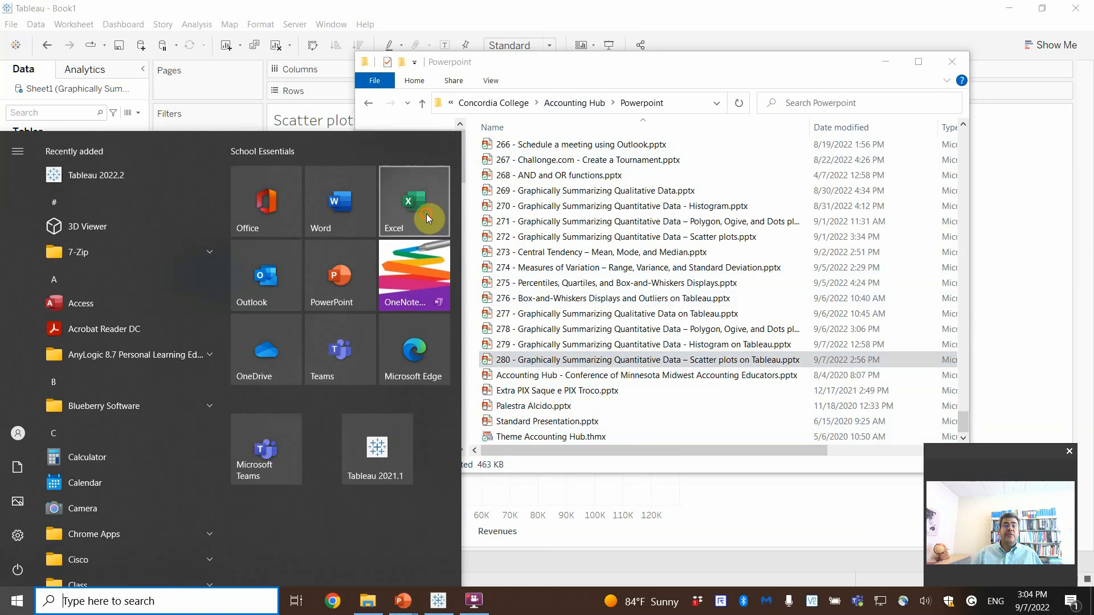
pyautogui.click(426, 215)
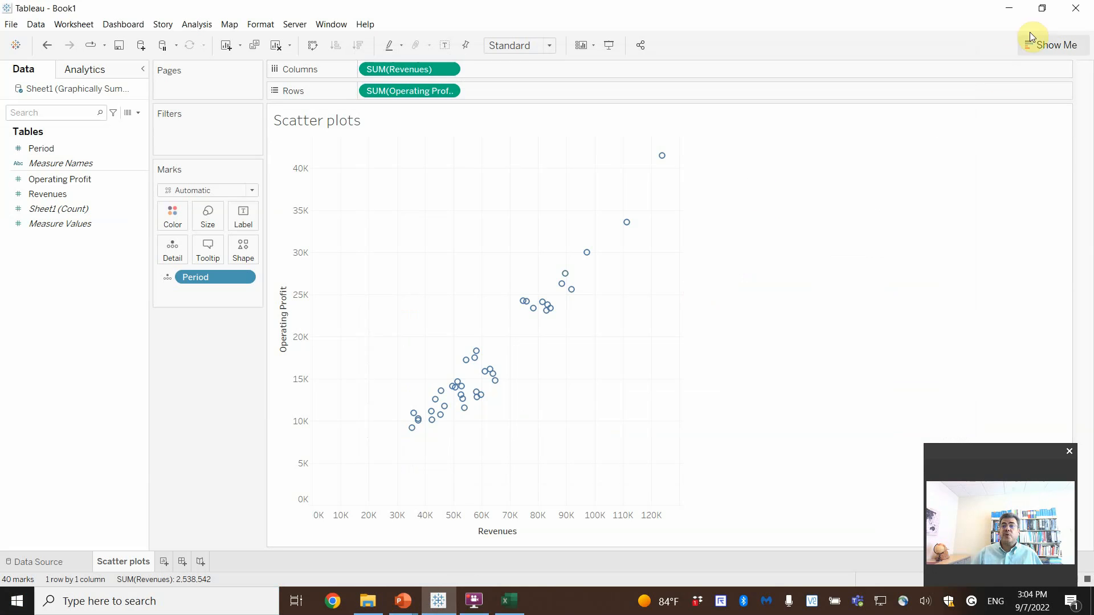
pyautogui.click(1072, 7)
pyautogui.click(579, 317)
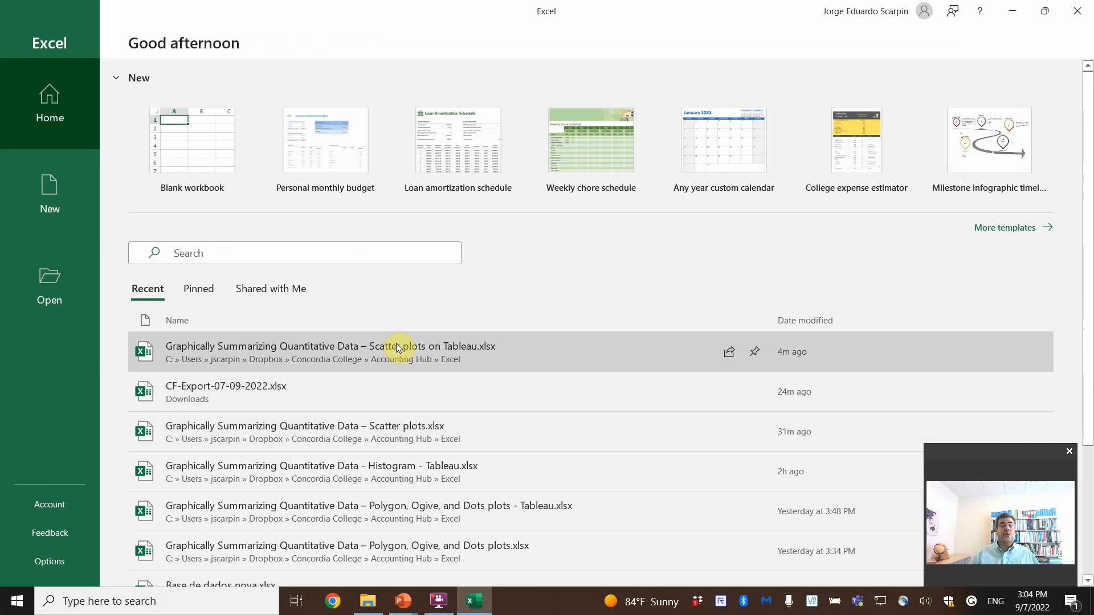
pyautogui.click(397, 348)
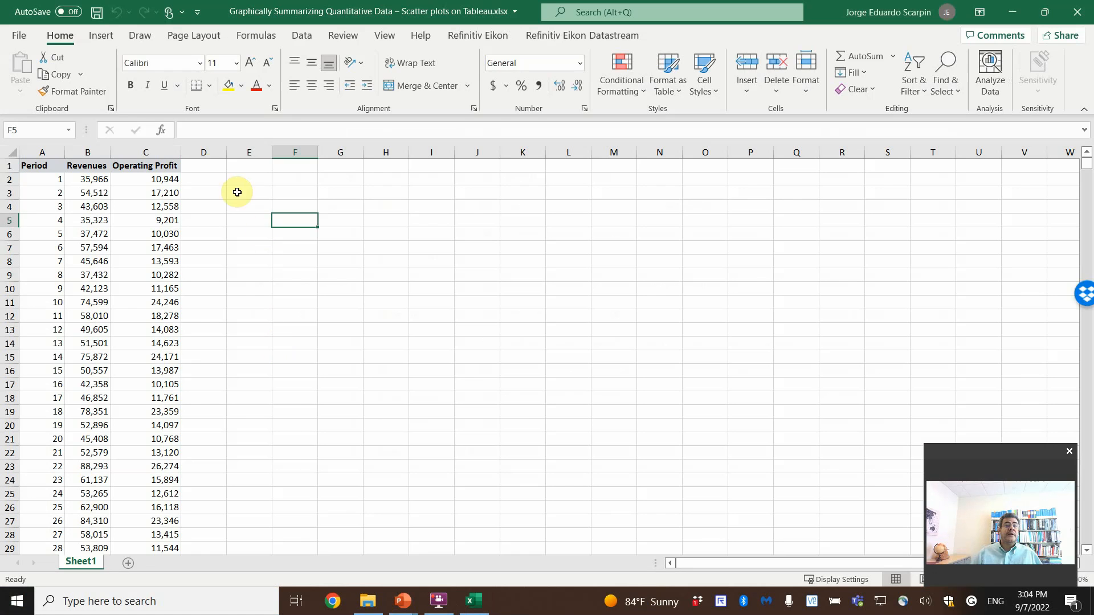
# Add a Stores header in D1 and enter Furniture, Apparel and Sports in cells D2 to D4.
pyautogui.click(214, 165)
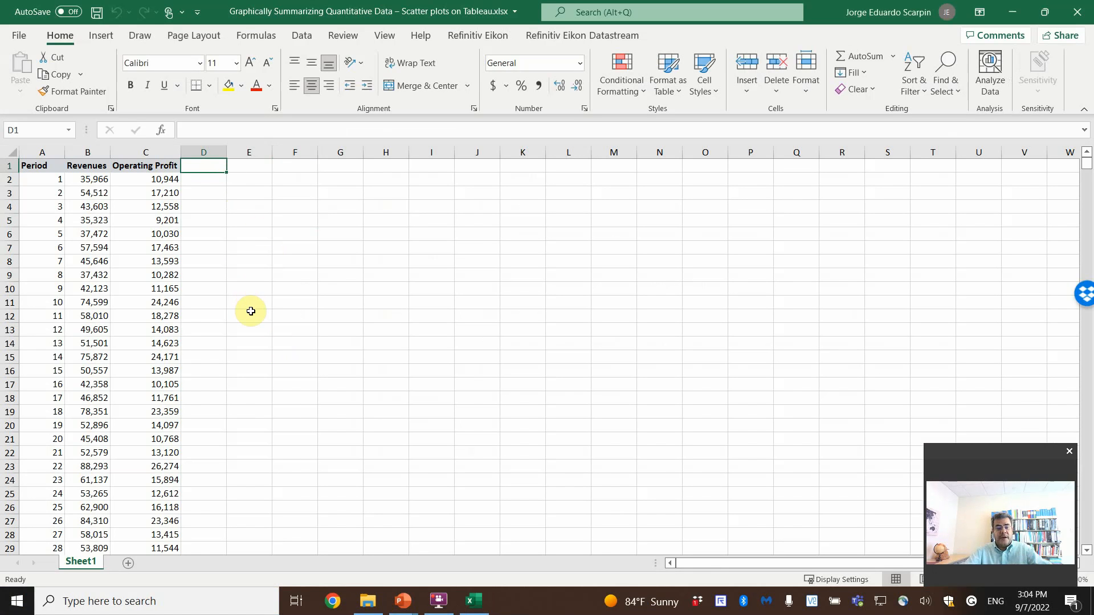
pyautogui.write('Stores')
pyautogui.press('Return')
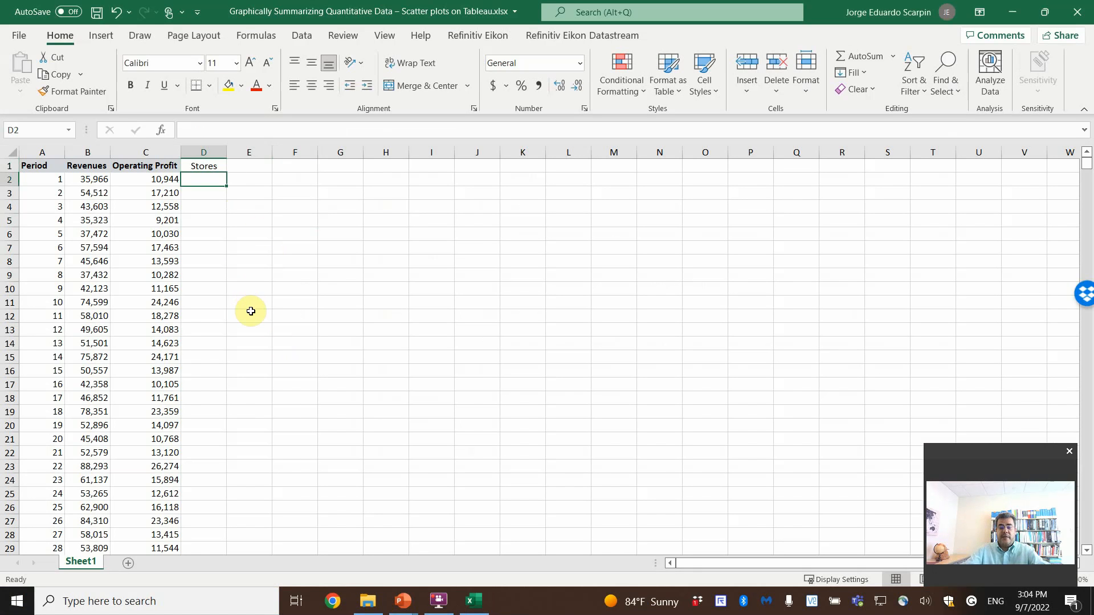
pyautogui.write('Furniture')
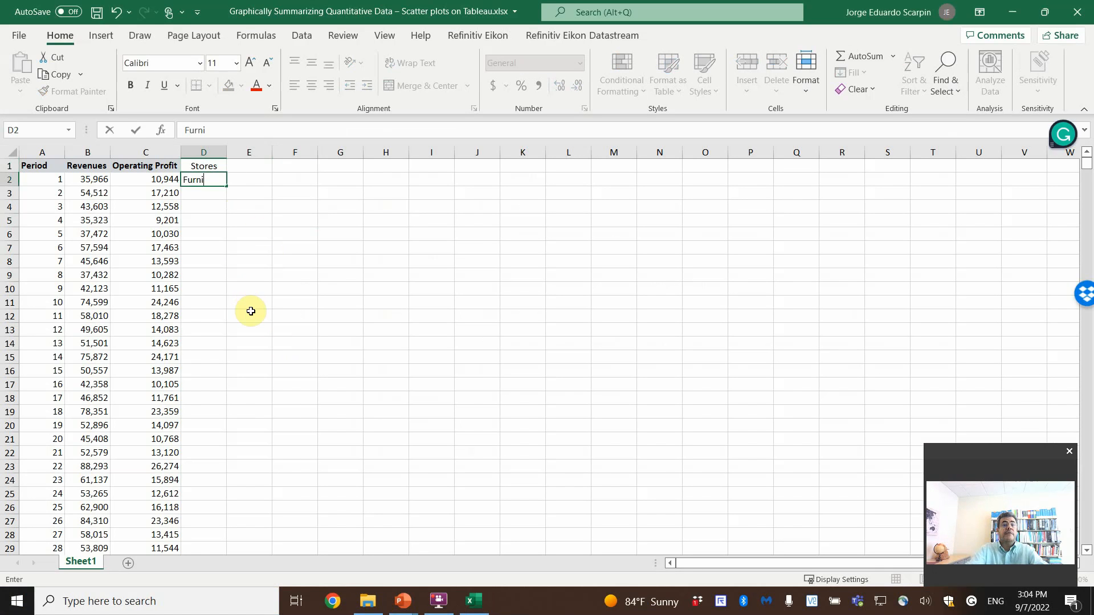
pyautogui.press('Return')
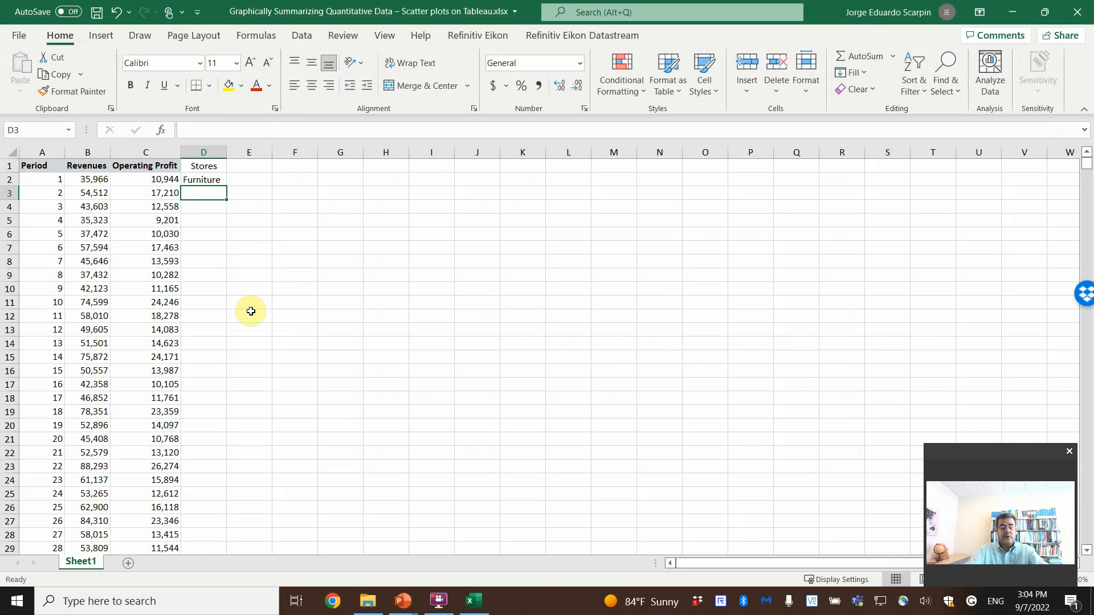
pyautogui.write('Apparel')
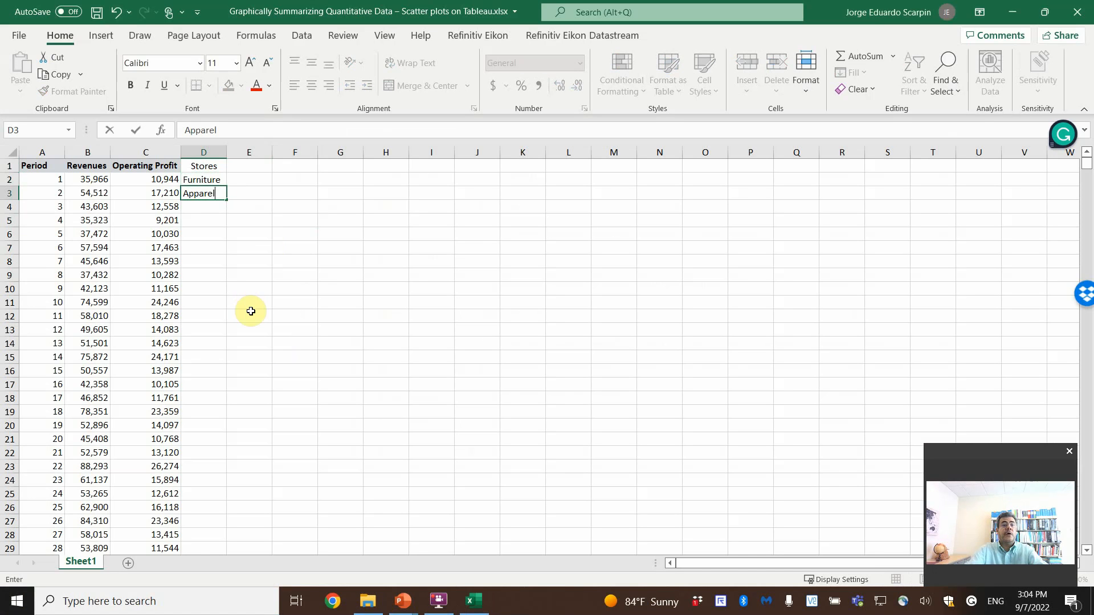
pyautogui.press('Return')
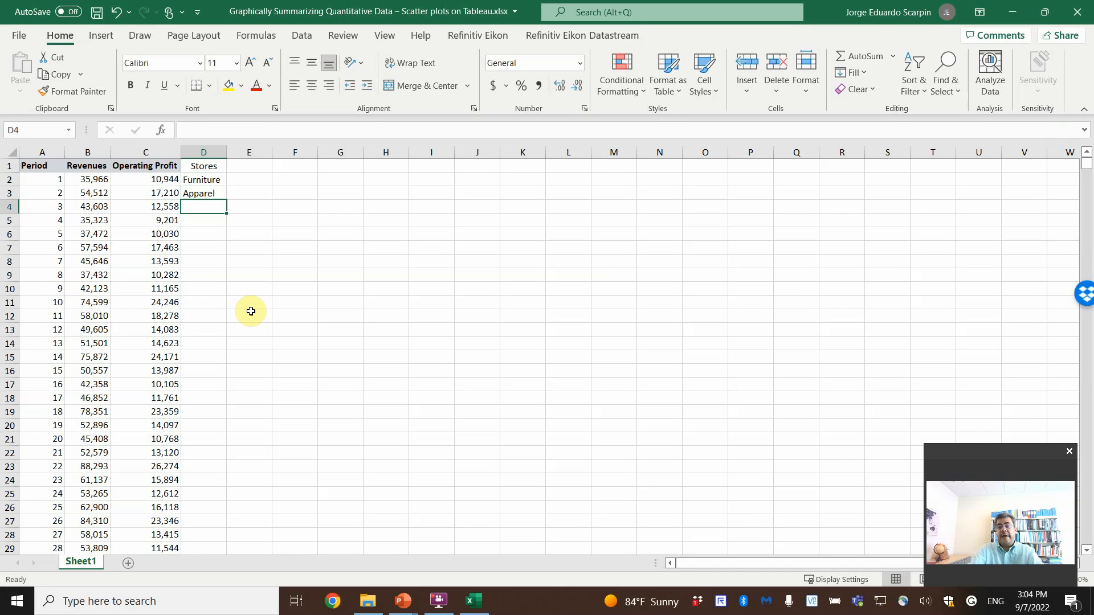
pyautogui.write('Sop')
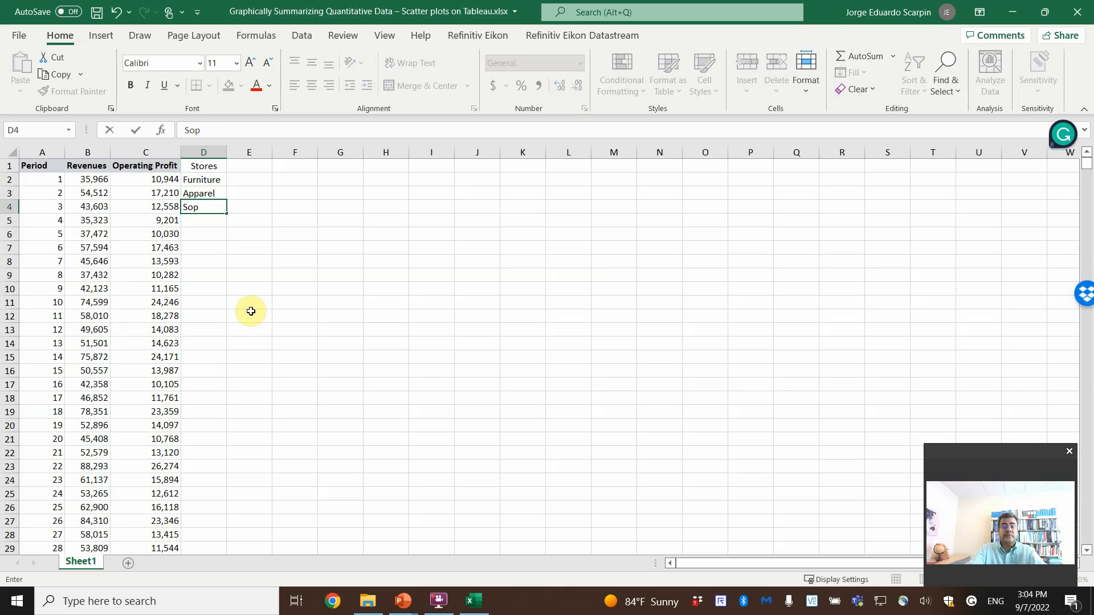
pyautogui.press('BackSpace')
pyautogui.write('ports')
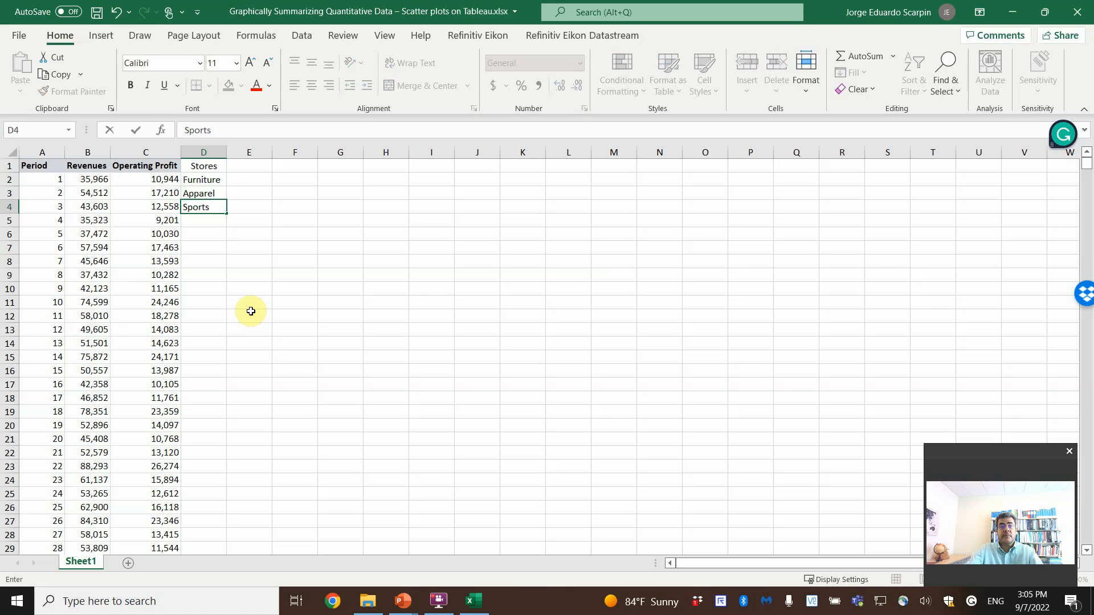
pyautogui.press('Return')
# Copy the three store names in D2:D4 and paste them as a repeating pattern down the Stores column to row 43.
pyautogui.moveTo(204, 180); pyautogui.dragTo(205, 207)
pyautogui.hotkey('ctrl', 'c')
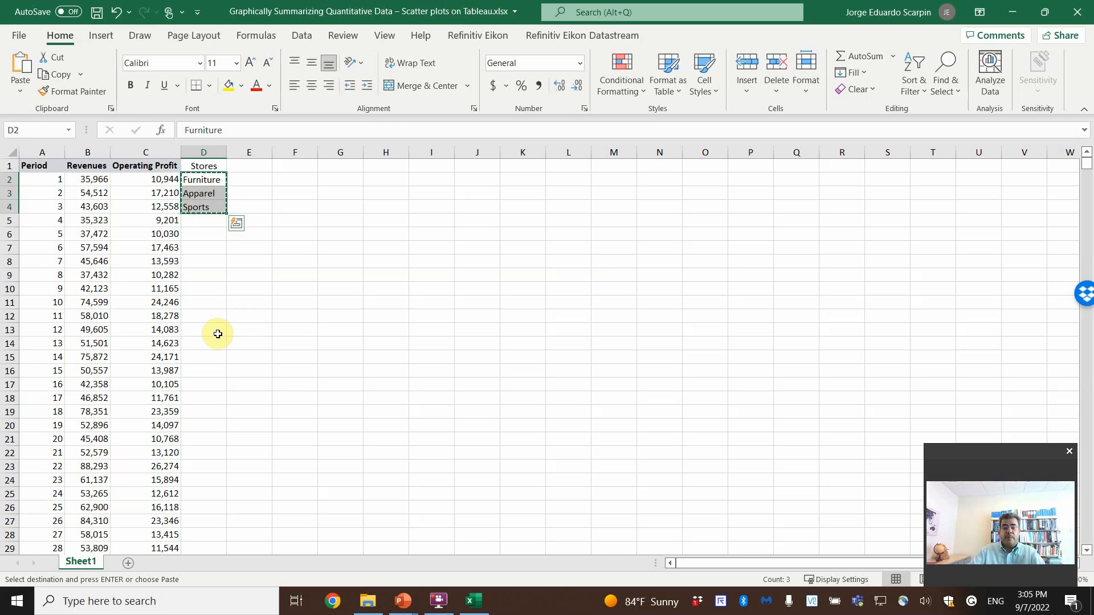
pyautogui.hotkey('shift', 'Down')
pyautogui.hotkey('shift', 'Down')
pyautogui.hotkey('shift', 'Down')
pyautogui.hotkey('shift', 'Down')
pyautogui.hotkey('shift', 'Down')
pyautogui.hotkey('shift', 'Down')
pyautogui.hotkey('shift', 'Down')
pyautogui.hotkey('shift', 'Down')
pyautogui.hotkey('shift', 'Down')
pyautogui.hotkey('shift', 'Down')
pyautogui.hotkey('shift', 'Down')
pyautogui.hotkey('shift', 'Down')
pyautogui.hotkey('shift', 'Down')
pyautogui.hotkey('shift', 'Down')
pyautogui.hotkey('shift', 'Down')
pyautogui.hotkey('shift', 'Down')
pyautogui.hotkey('shift', 'Down')
pyautogui.hotkey('shift', 'Down')
pyautogui.hotkey('shift', 'Down')
pyautogui.hotkey('shift', 'Down')
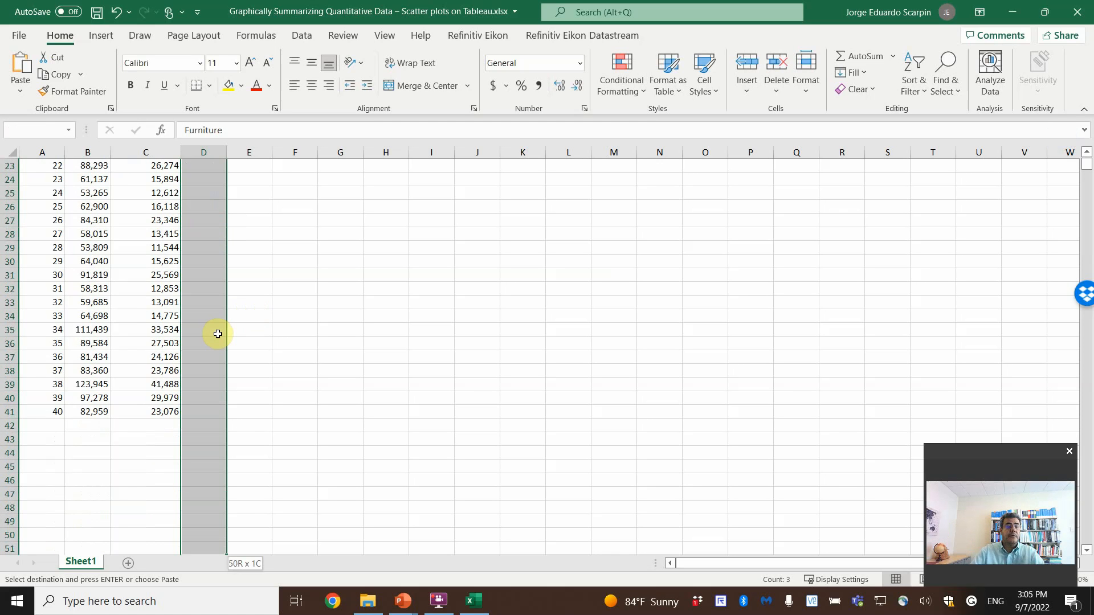
pyautogui.hotkey('shift', 'Up')
pyautogui.hotkey('shift', 'Up')
pyautogui.hotkey('shift', 'Up')
pyautogui.hotkey('shift', 'Up')
pyautogui.hotkey('shift', 'Up')
pyautogui.hotkey('shift', 'Up')
pyautogui.hotkey('shift', 'Up')
pyautogui.hotkey('shift', 'Up')
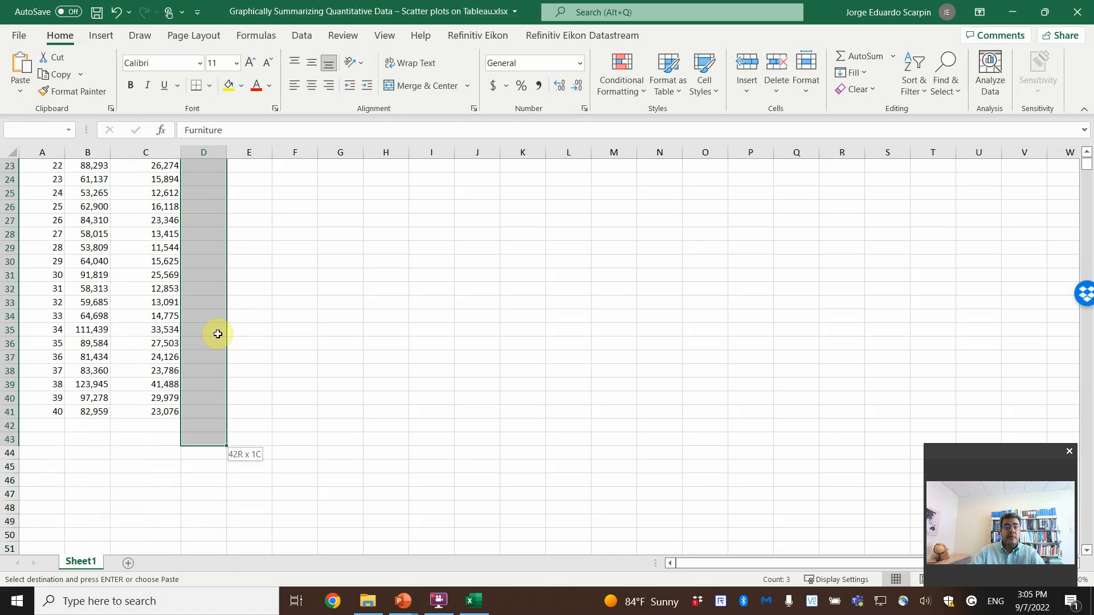
pyautogui.press('Return')
# Clear the surplus store names in D42:D43, below the last period's row.
pyautogui.scroll(-6, 220, 379)
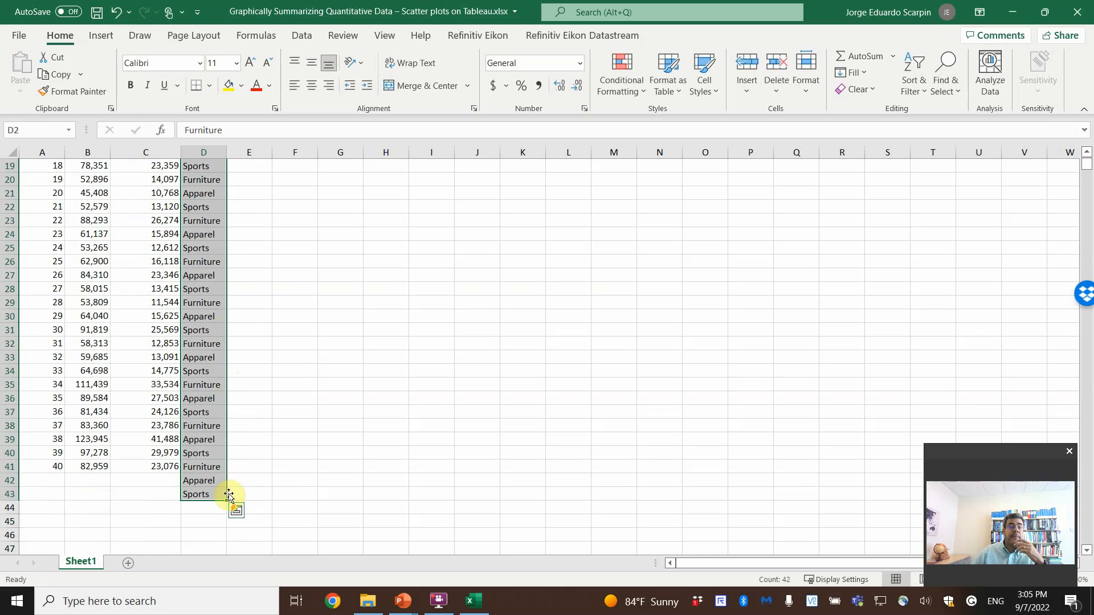
pyautogui.moveTo(206, 480); pyautogui.dragTo(204, 497)
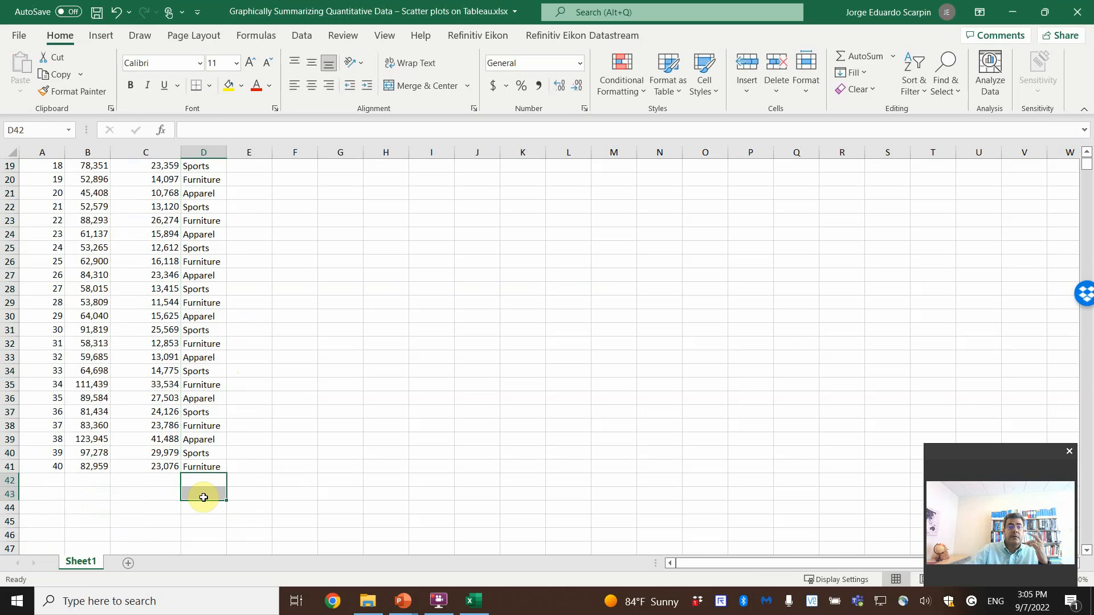
pyautogui.press('Delete')
pyautogui.scroll(6, 282, 464)
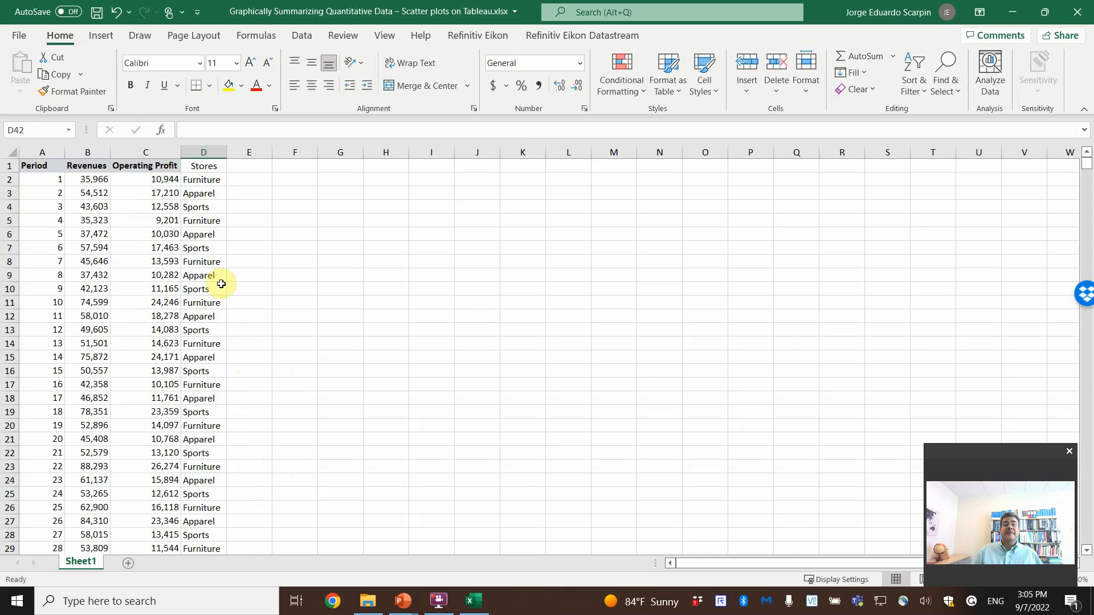
# Close the Excel workbook with its changes saved and launch Tableau 2021.1, minimizing the File Explorer window.
pyautogui.click(1081, 15)
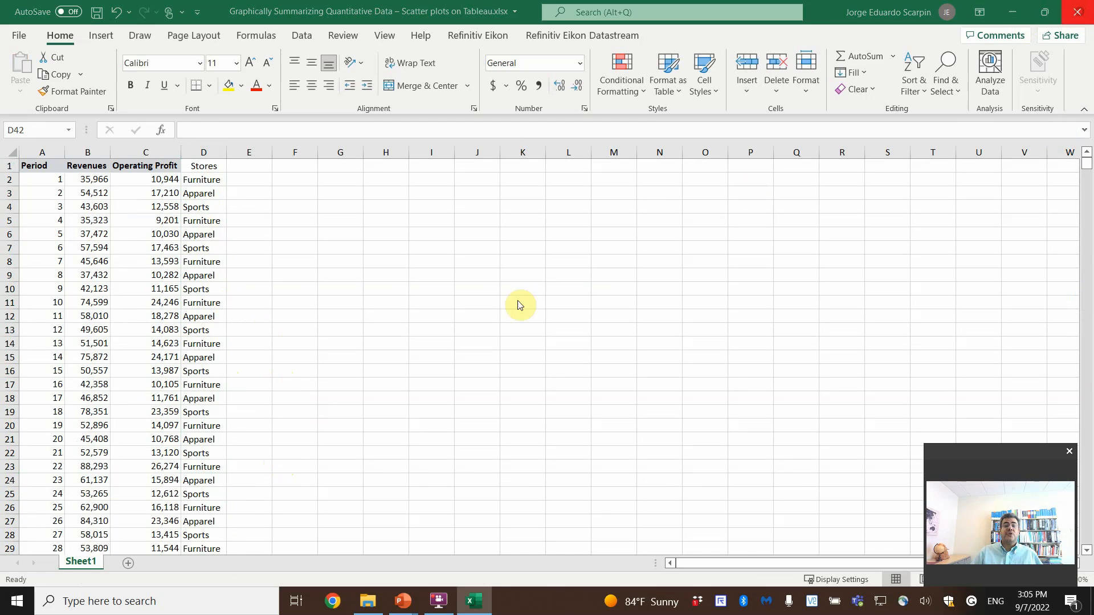
pyautogui.click(488, 323)
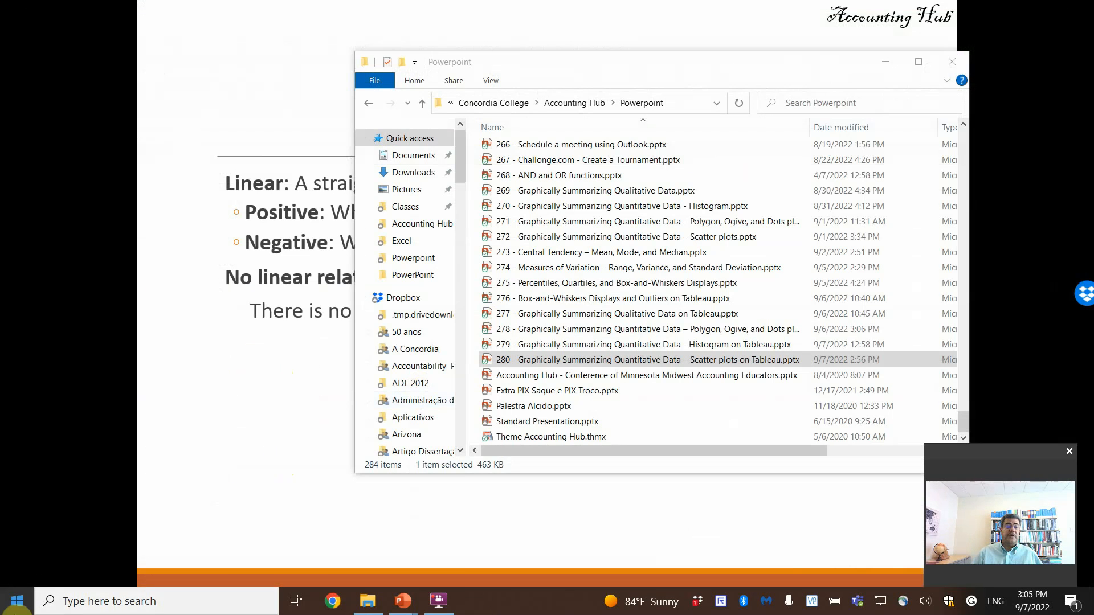
pyautogui.click(17, 601)
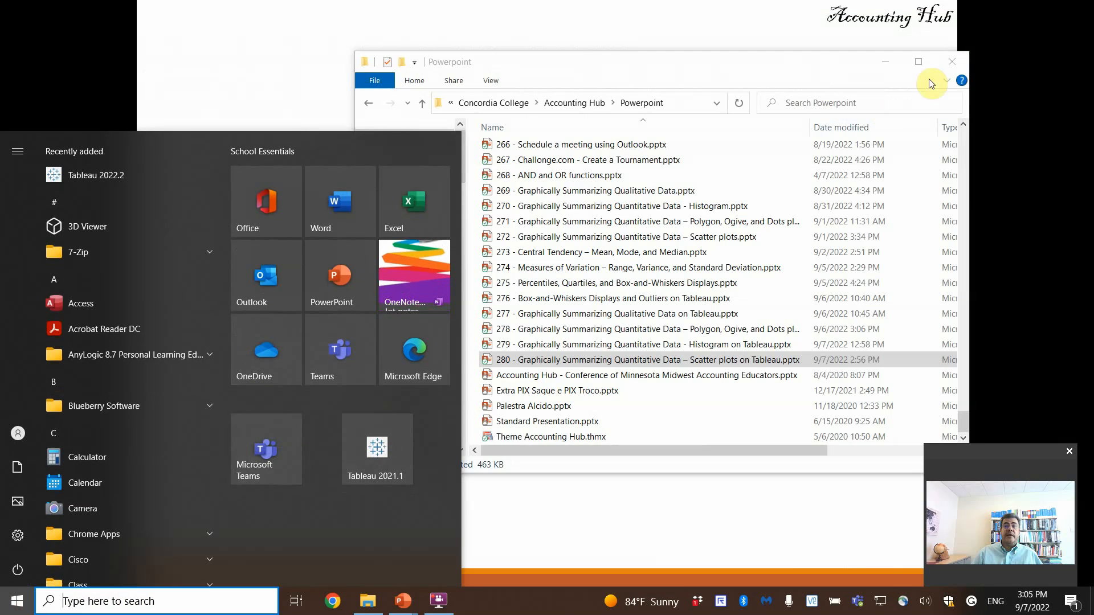
pyautogui.click(380, 451)
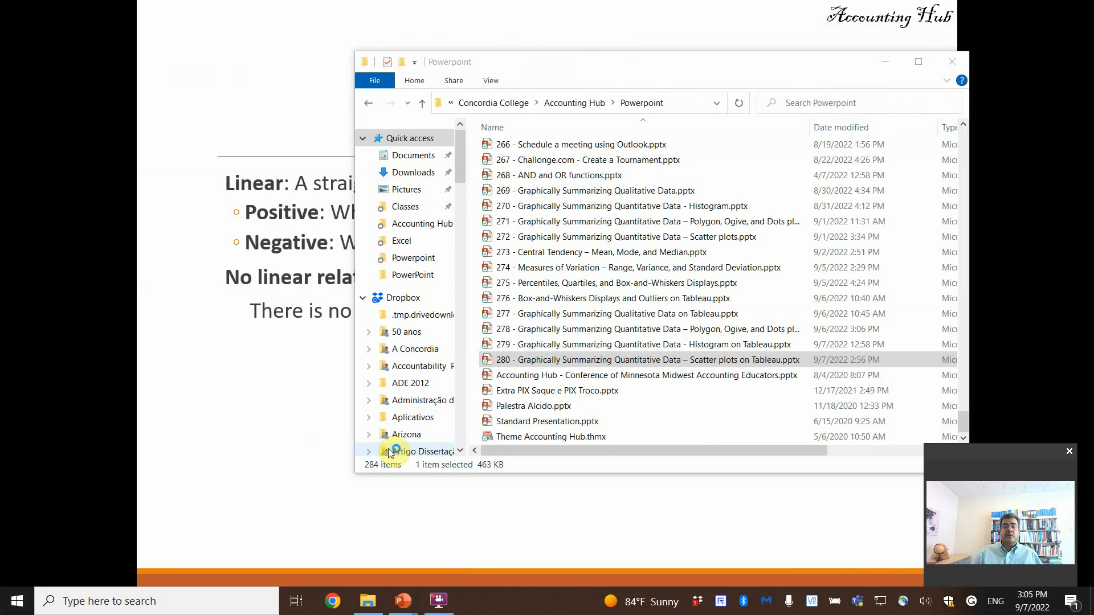
pyautogui.click(883, 62)
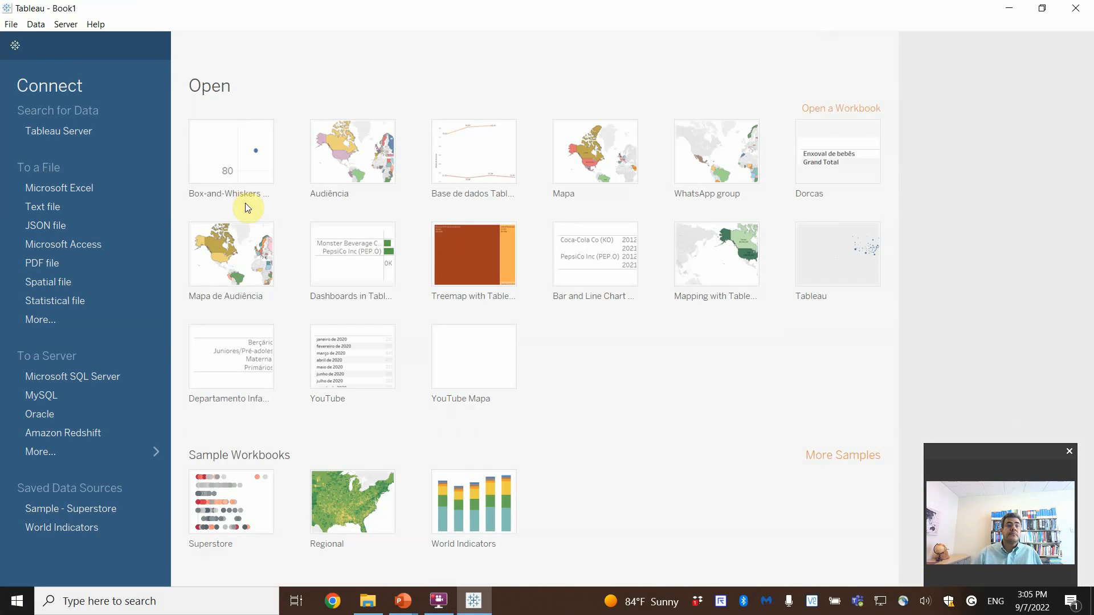
# Connect to the Excel file "Graphically Summarizing Quantitative Data – Scatter plots on Tableau.xlsx" as the data source.
pyautogui.click(69, 193)
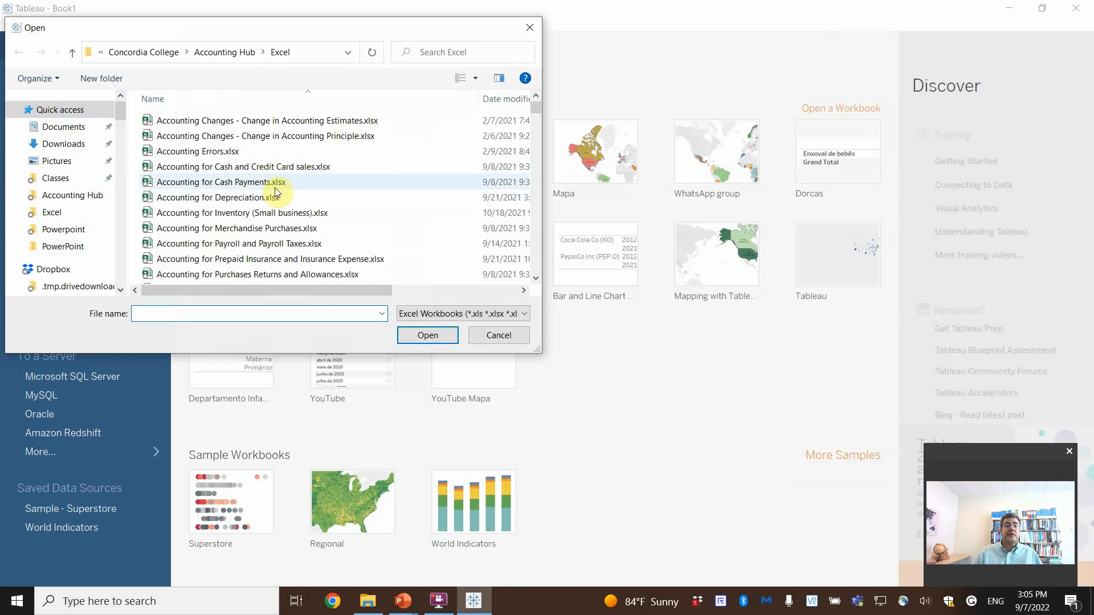
pyautogui.click(276, 184)
pyautogui.press('g')
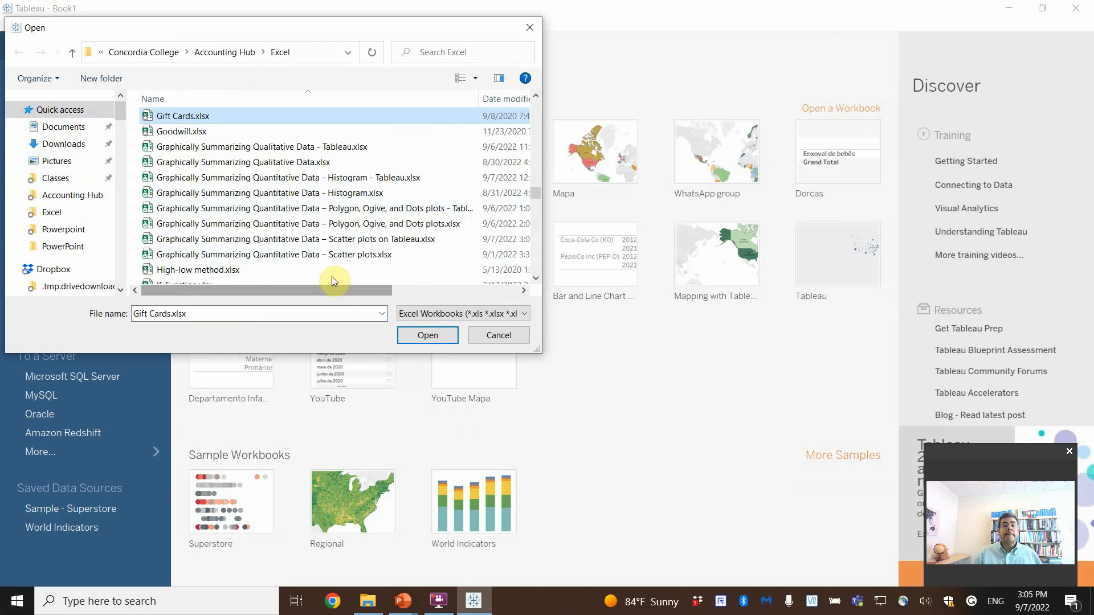
pyautogui.click(347, 254)
pyautogui.doubleClick(349, 239)
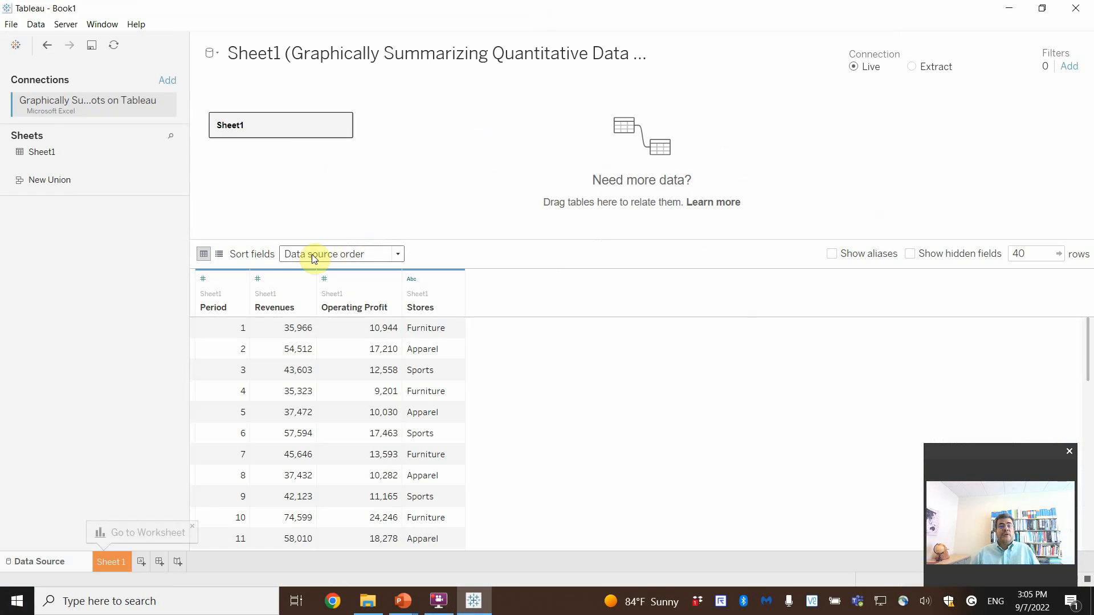
# Open the Sheet 1 worksheet and convert the Period measure to a dimension.
pyautogui.click(119, 561)
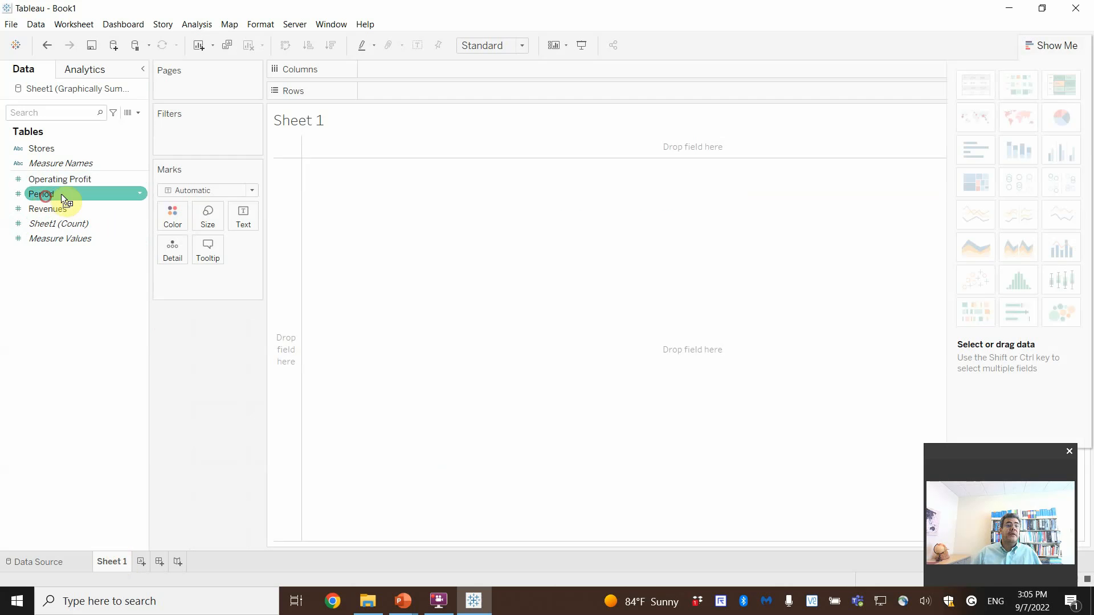
pyautogui.moveTo(61, 195); pyautogui.dragTo(35, 194)
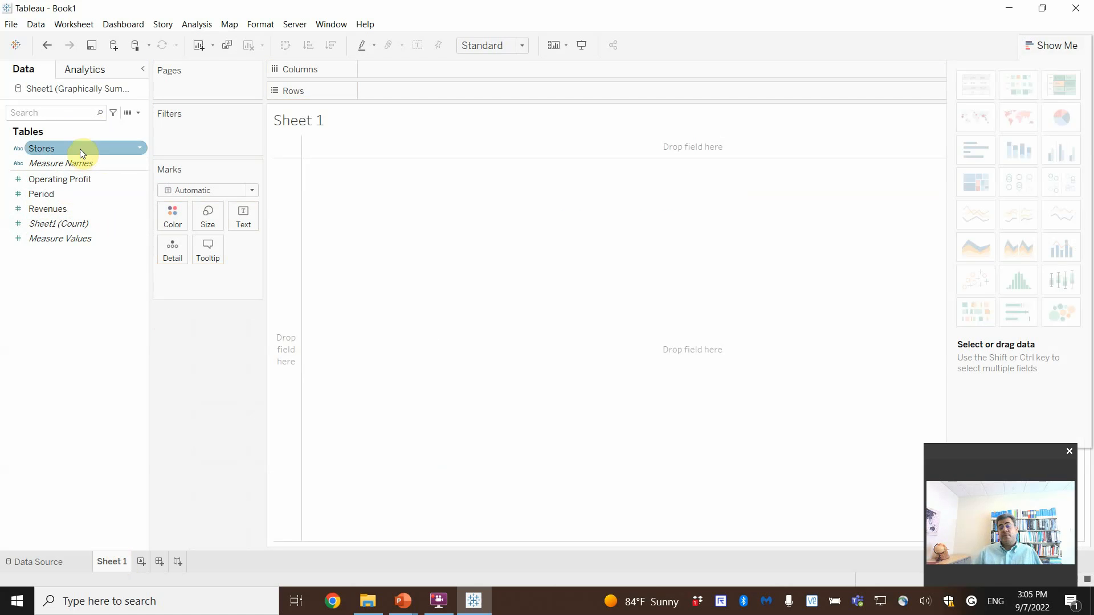
pyautogui.rightClick(143, 197)
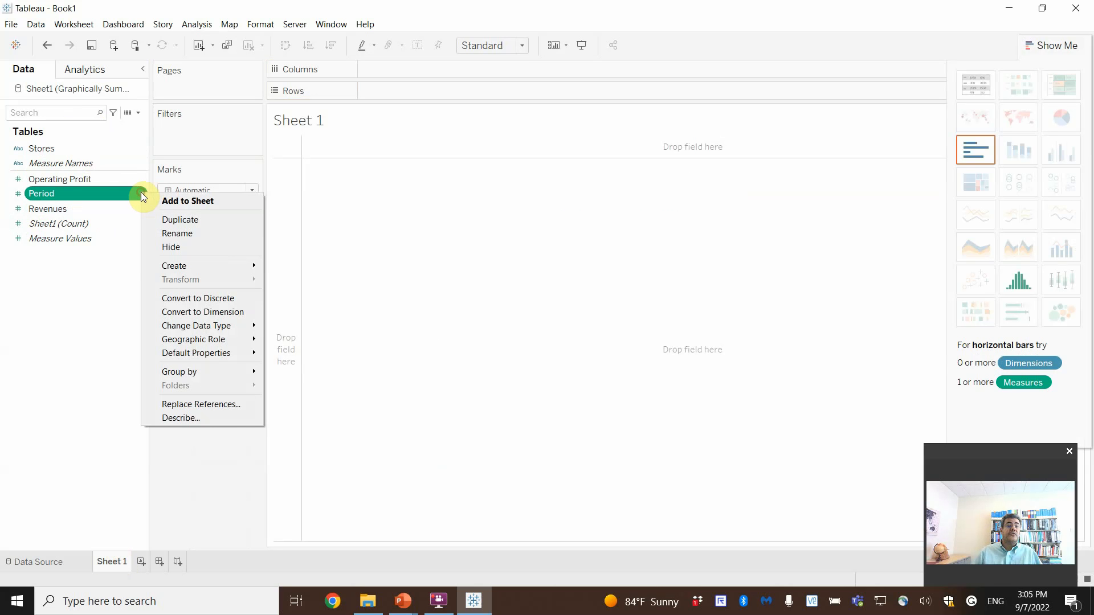
pyautogui.click(203, 312)
# Plot Operating Profit on Rows against Revenues on Columns, with Period as the marks' Detail.
pyautogui.moveTo(71, 196); pyautogui.dragTo(402, 94)
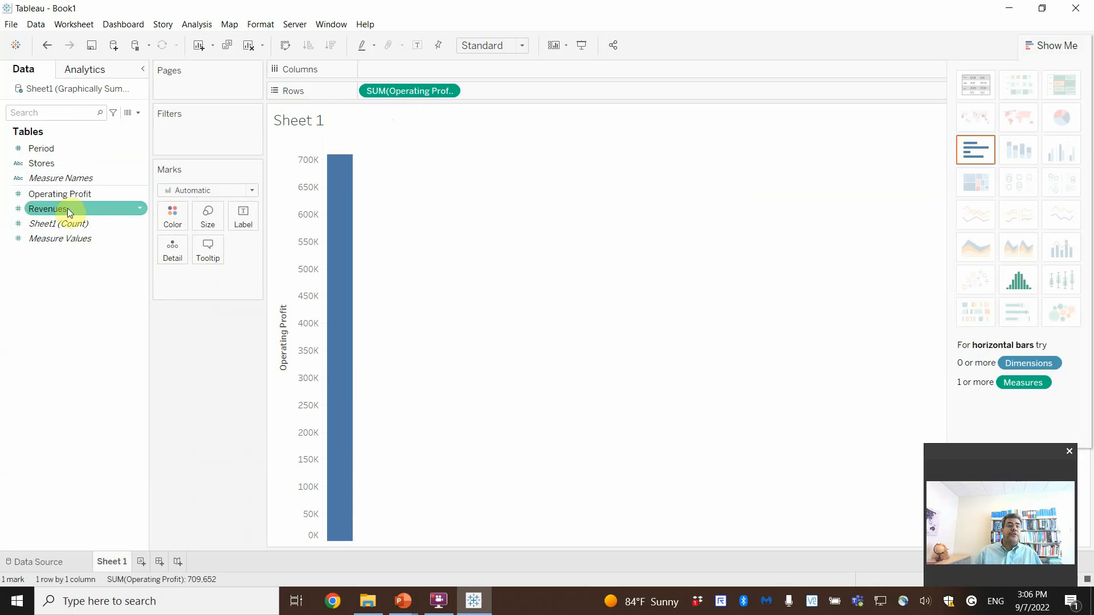
pyautogui.moveTo(68, 210); pyautogui.dragTo(403, 69)
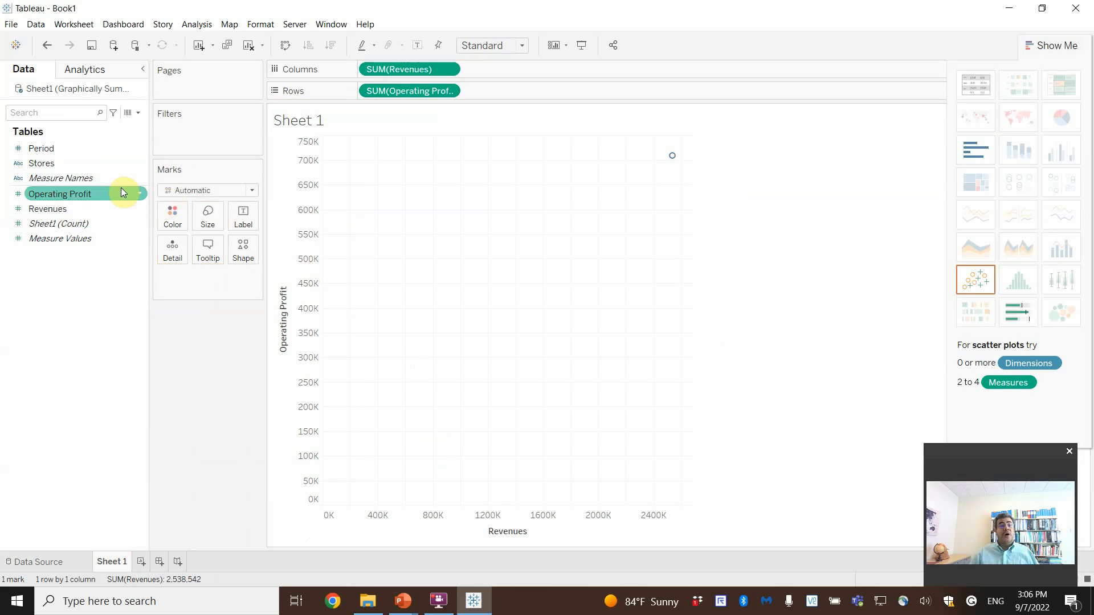
pyautogui.moveTo(66, 163); pyautogui.dragTo(171, 258)
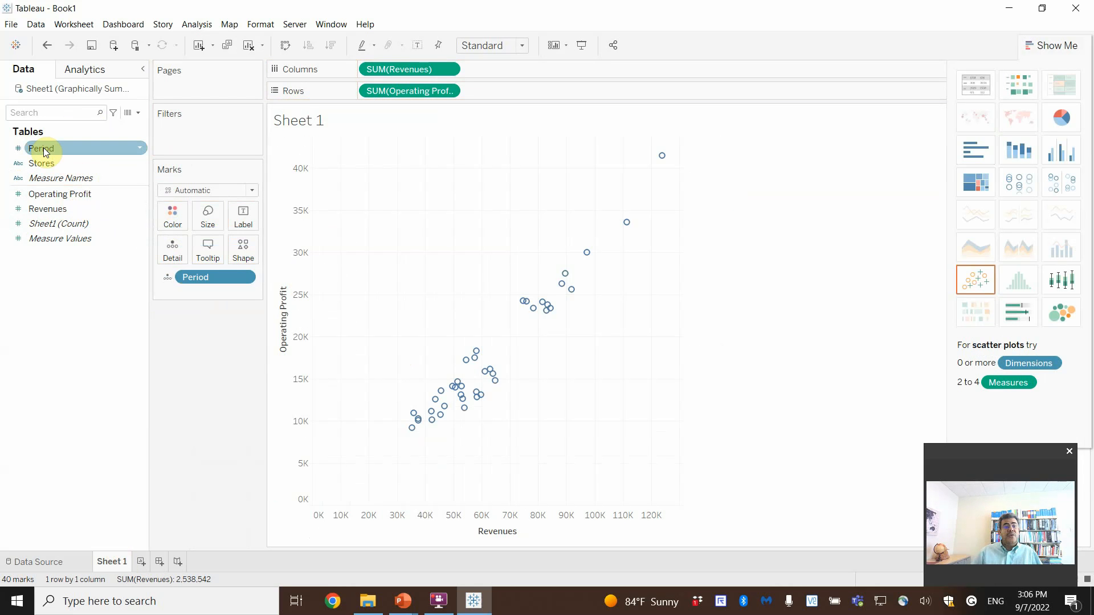
# Color the scatter plot's marks by Stores and hide the Show Me chart list to reveal the color legend.
pyautogui.moveTo(43, 156); pyautogui.dragTo(165, 216)
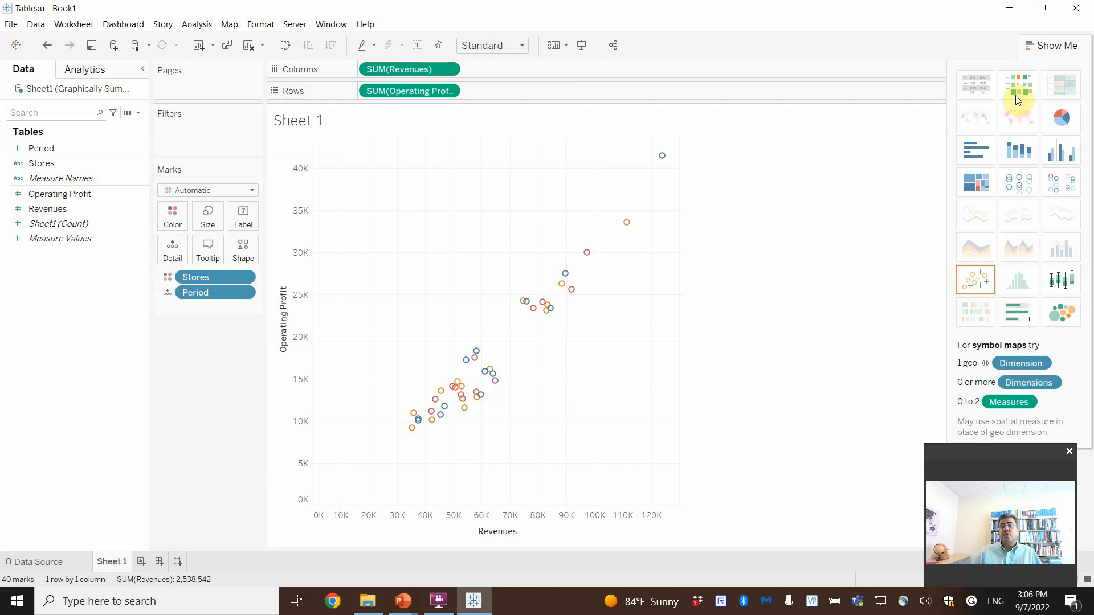
pyautogui.click(1062, 42)
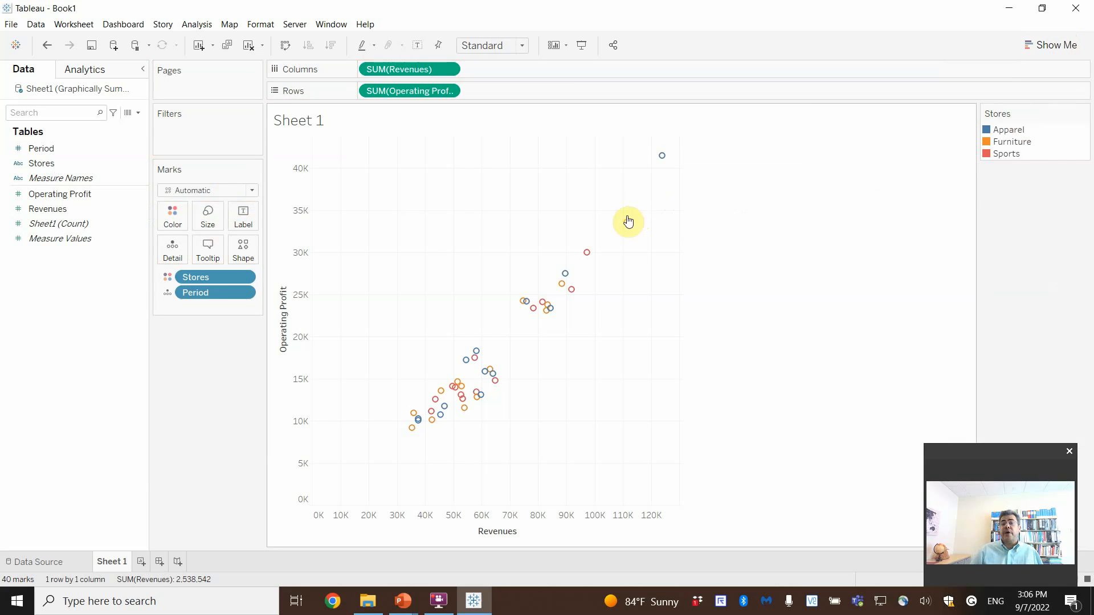
pyautogui.moveTo(571, 293)
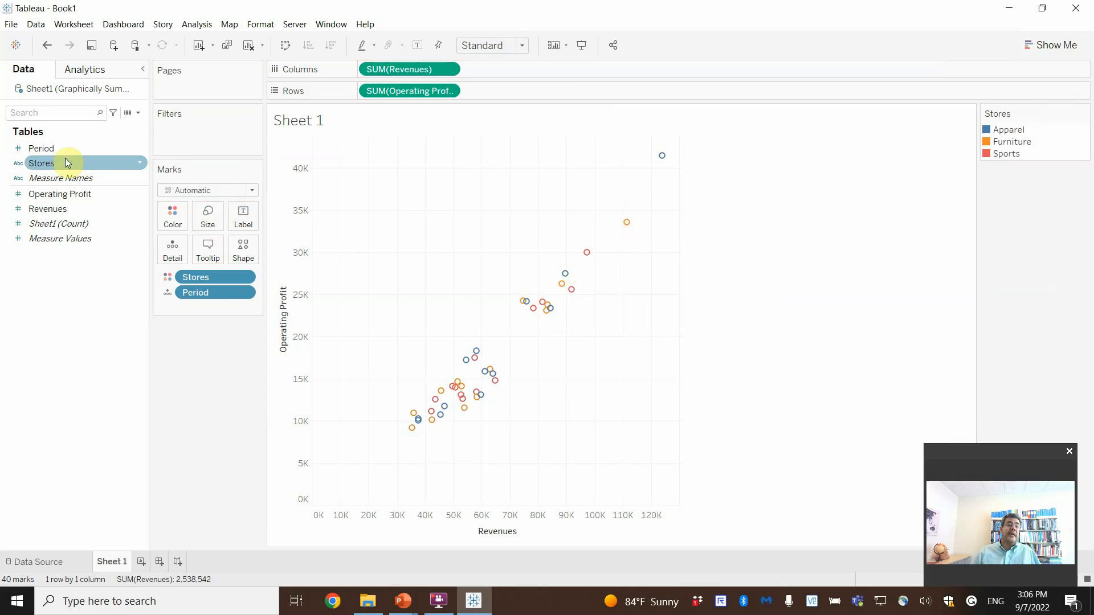
# Try Stores as the marks' Label and as their Size, removing each one from the chart after viewing it.
pyautogui.moveTo(51, 168); pyautogui.dragTo(238, 230)
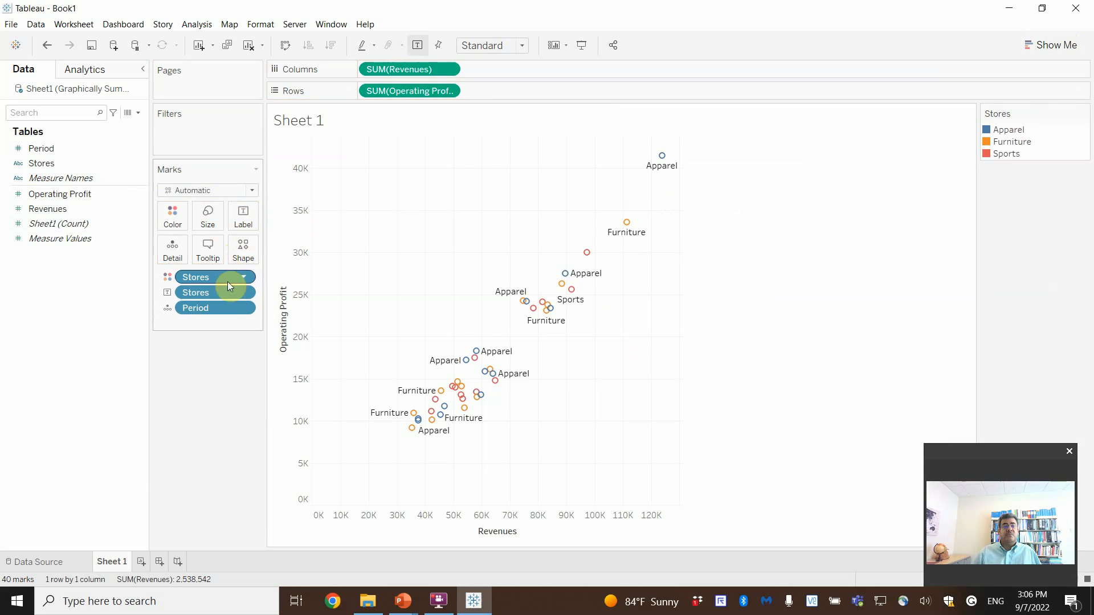
pyautogui.moveTo(213, 291); pyautogui.dragTo(59, 340)
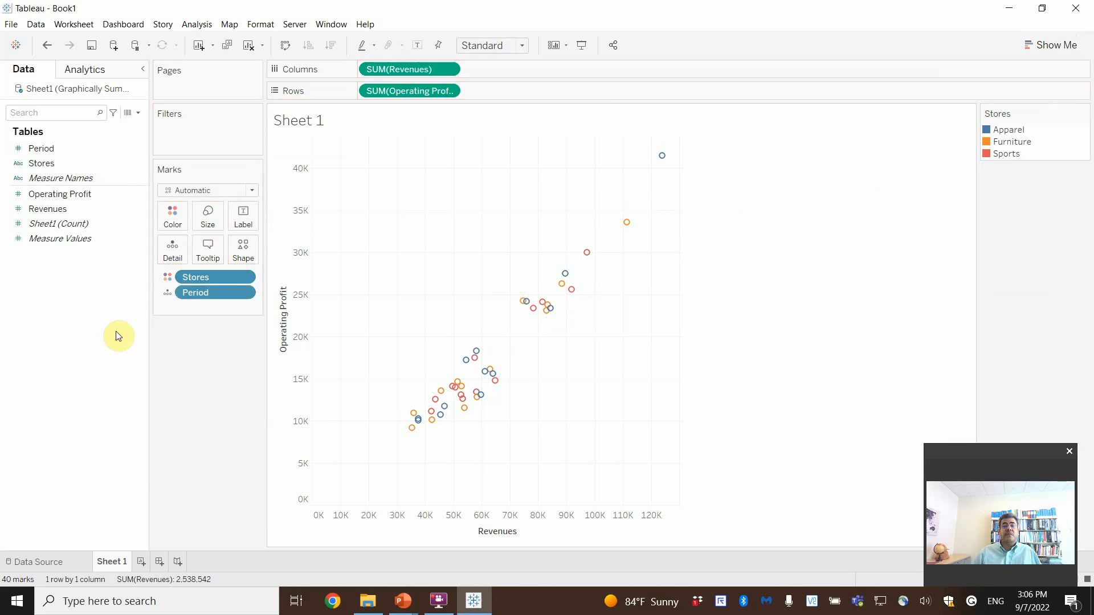
pyautogui.moveTo(53, 162); pyautogui.dragTo(207, 221)
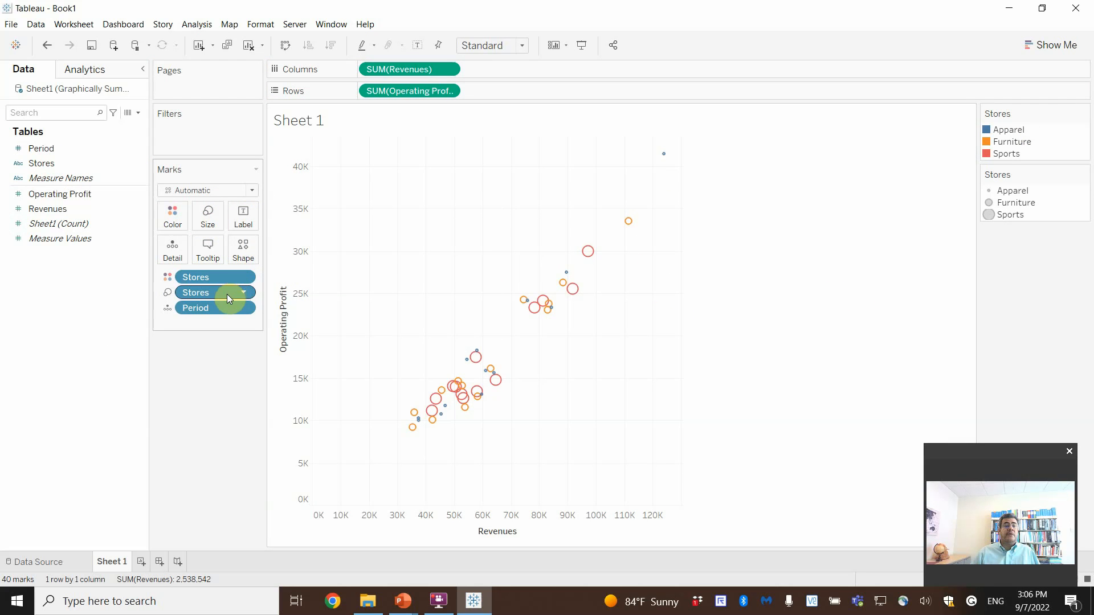
pyautogui.moveTo(227, 294); pyautogui.dragTo(97, 347)
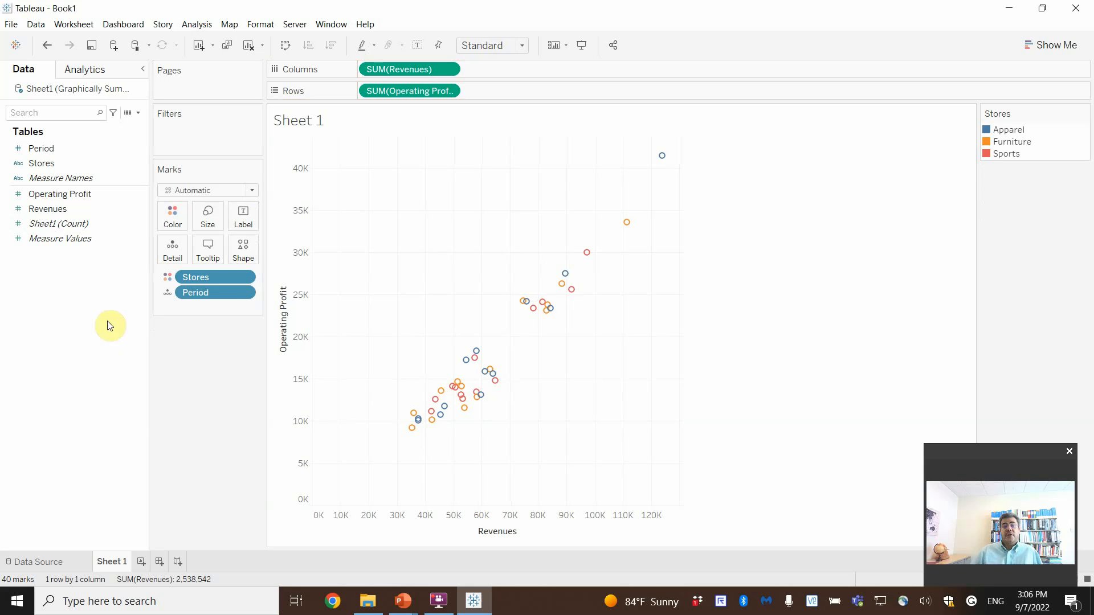
# Try Stores as the marks' Shape, viewing it with and without the Stores color, and restore the color-only encoding.
pyautogui.moveTo(43, 163); pyautogui.dragTo(237, 258)
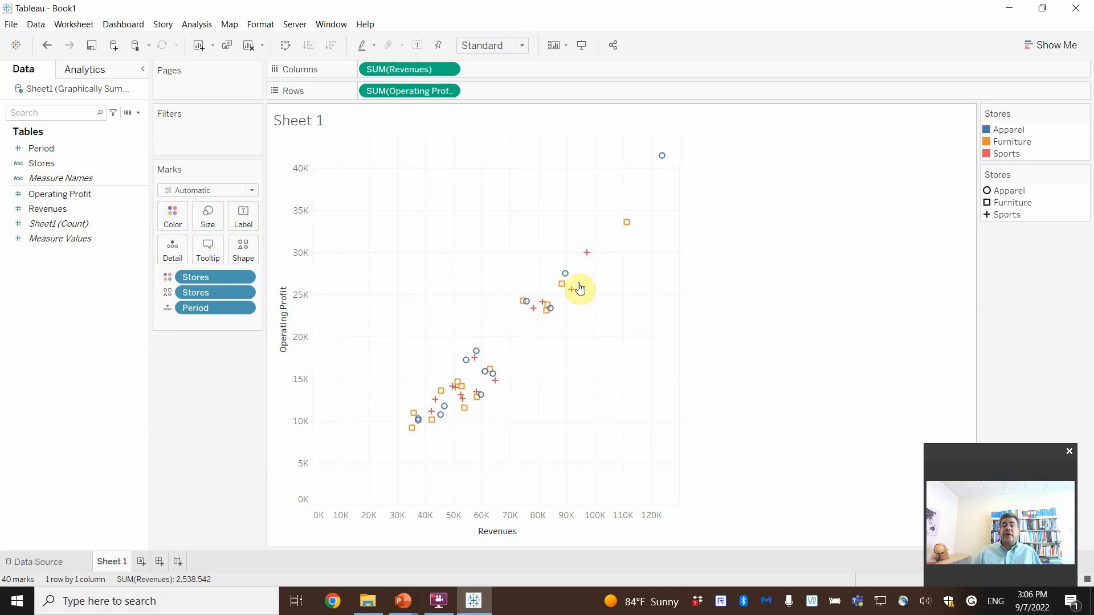
pyautogui.moveTo(562, 293)
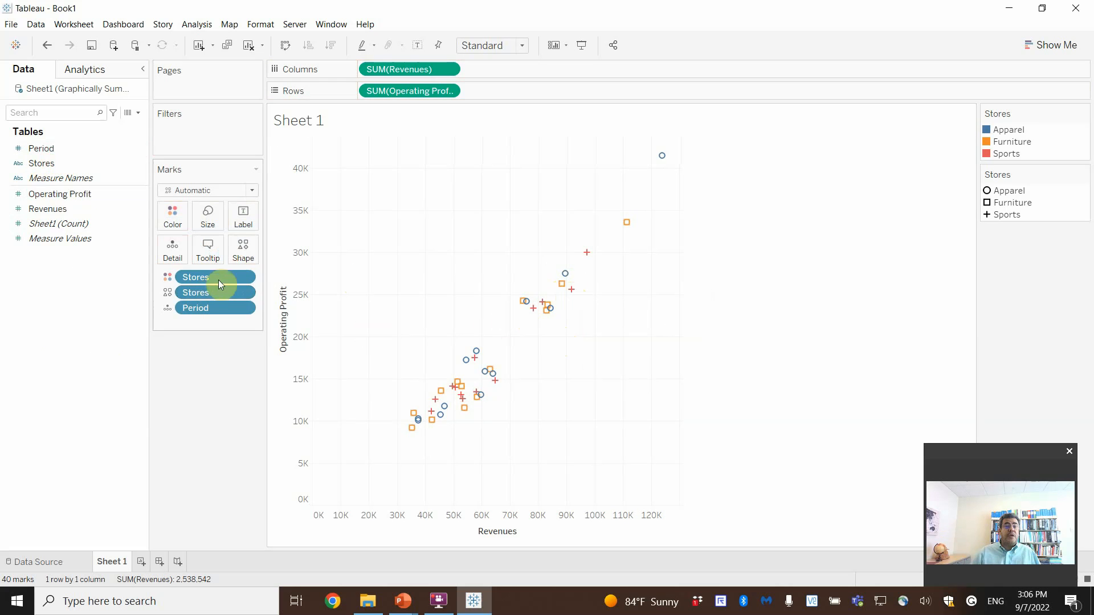
pyautogui.moveTo(219, 280); pyautogui.dragTo(123, 322)
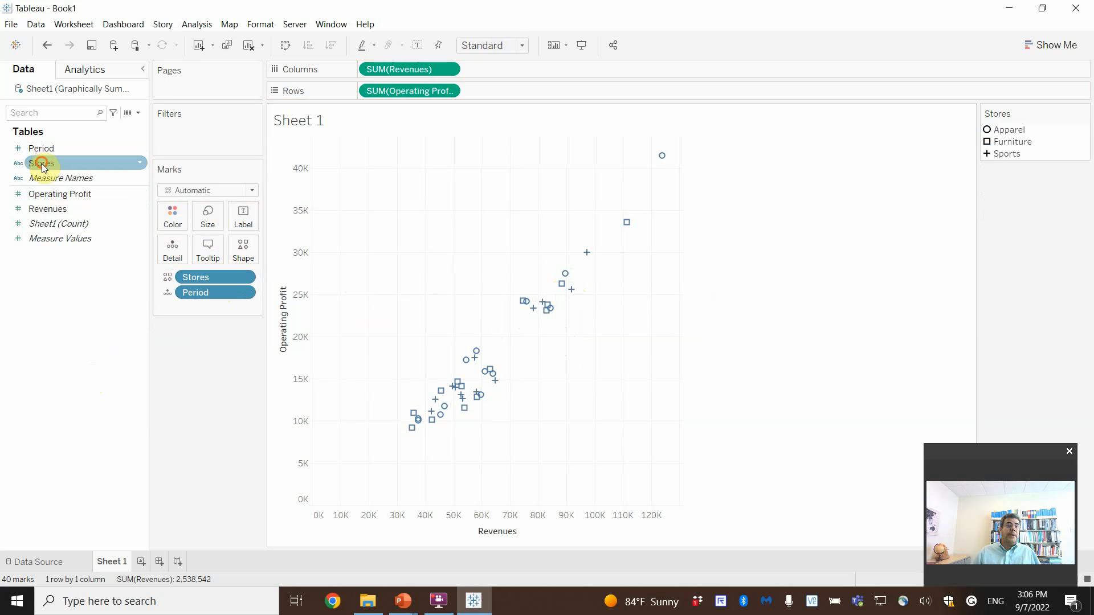
pyautogui.moveTo(42, 164); pyautogui.dragTo(173, 217)
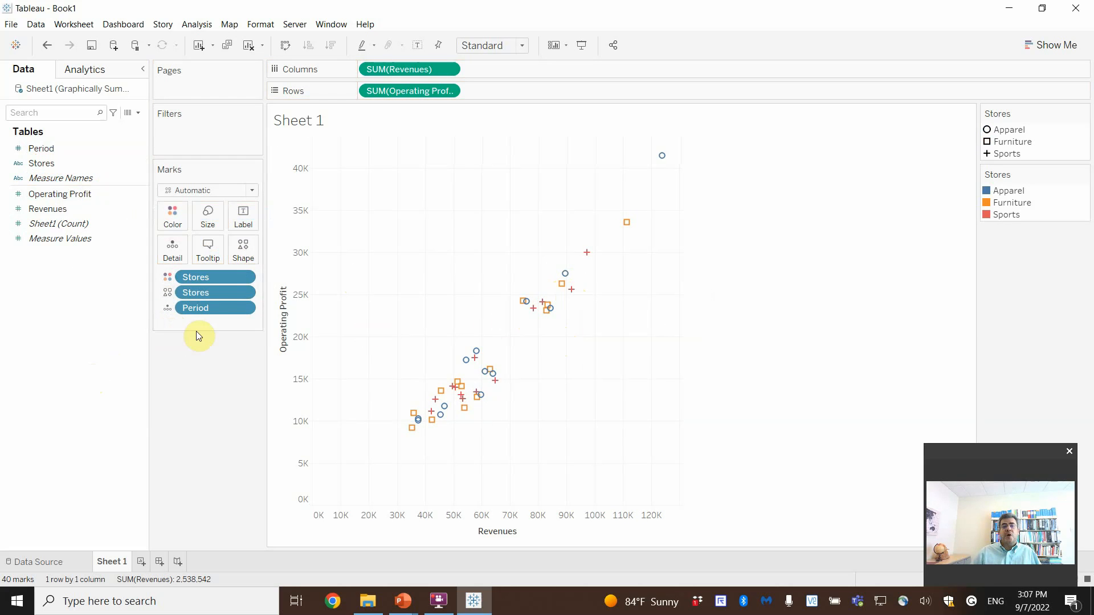
pyautogui.moveTo(219, 293); pyautogui.dragTo(74, 371)
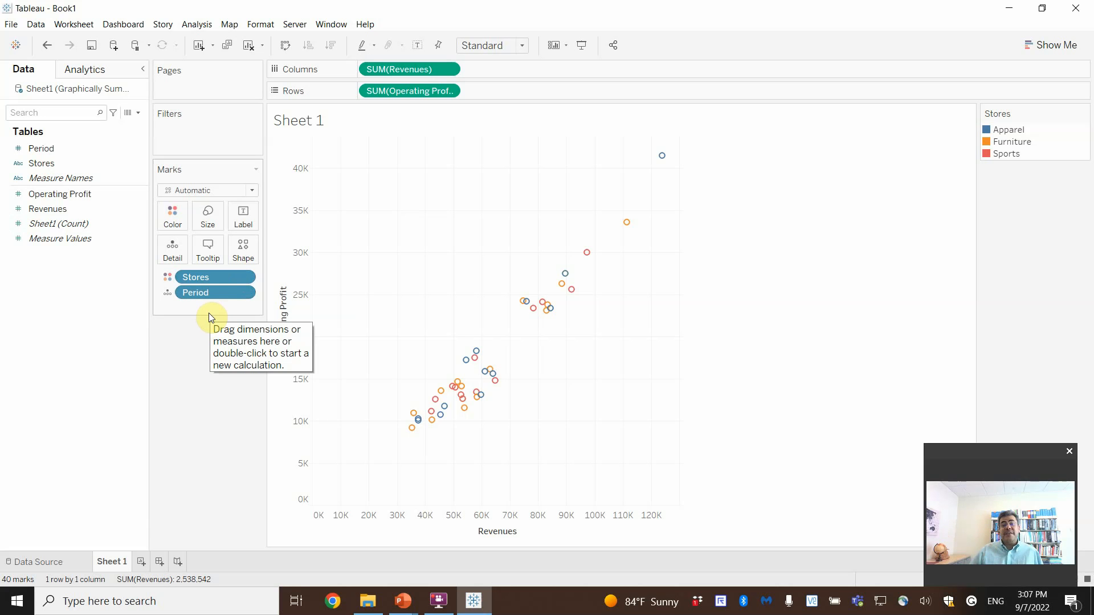
# Add a linear trend line from the analytics options to the scatter plot colored by Stores.
pyautogui.click(111, 73)
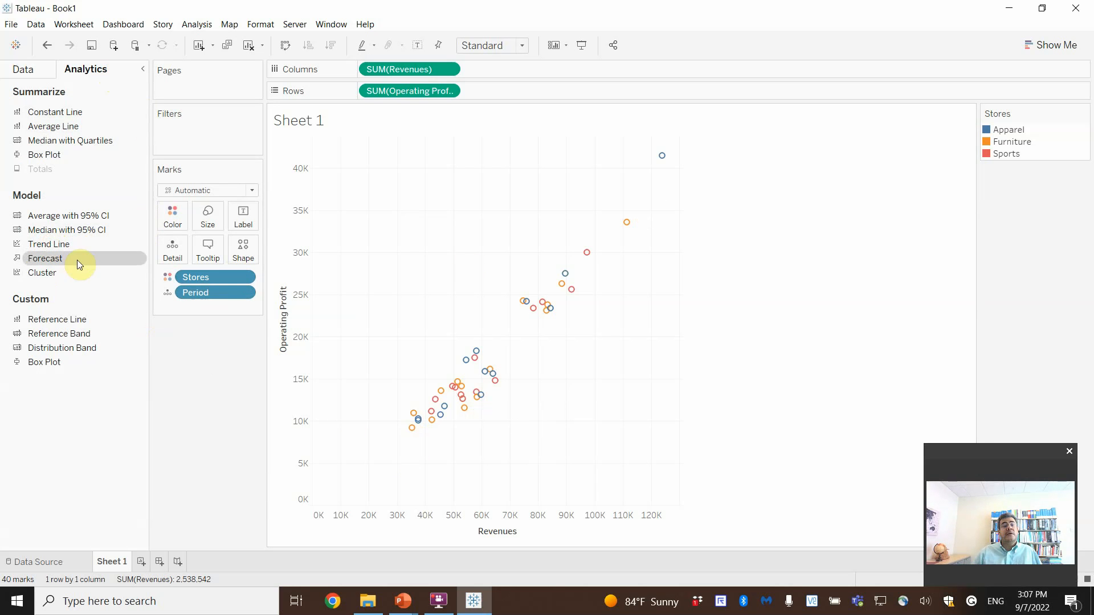
pyautogui.moveTo(60, 244); pyautogui.dragTo(393, 162)
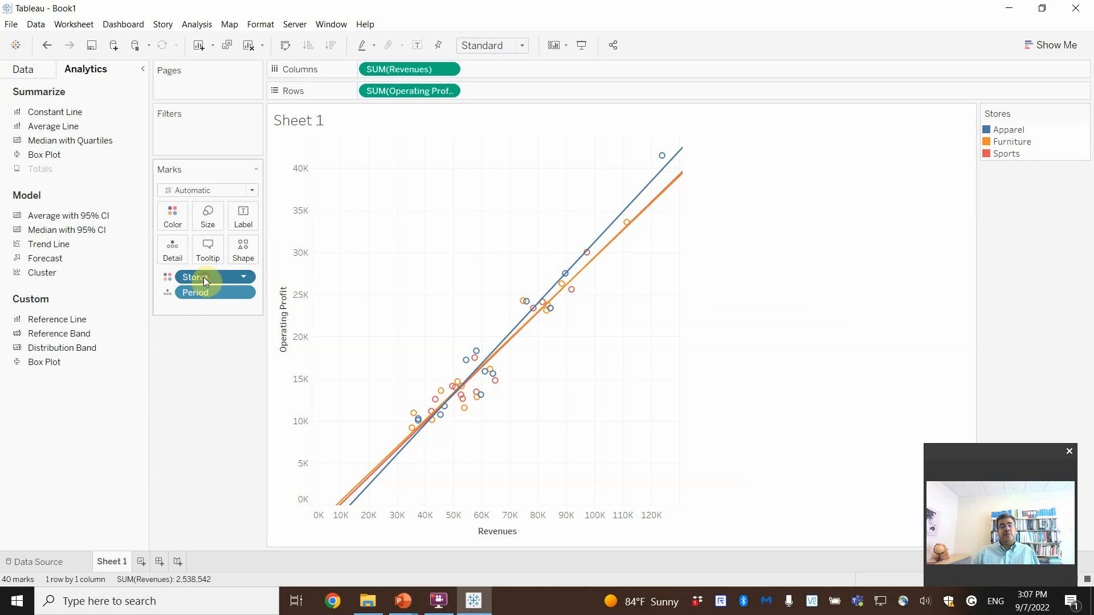
# Remove Stores from the marks' color to read the overall trend line's equation, and color the marks by Stores again.
pyautogui.moveTo(203, 277); pyautogui.dragTo(91, 415)
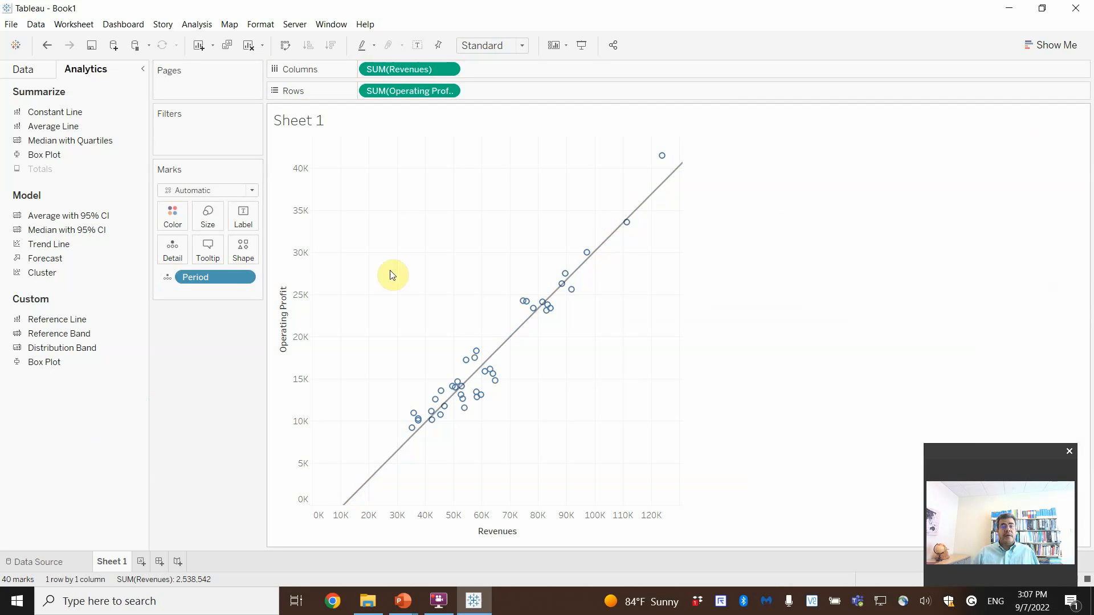
pyautogui.moveTo(613, 241)
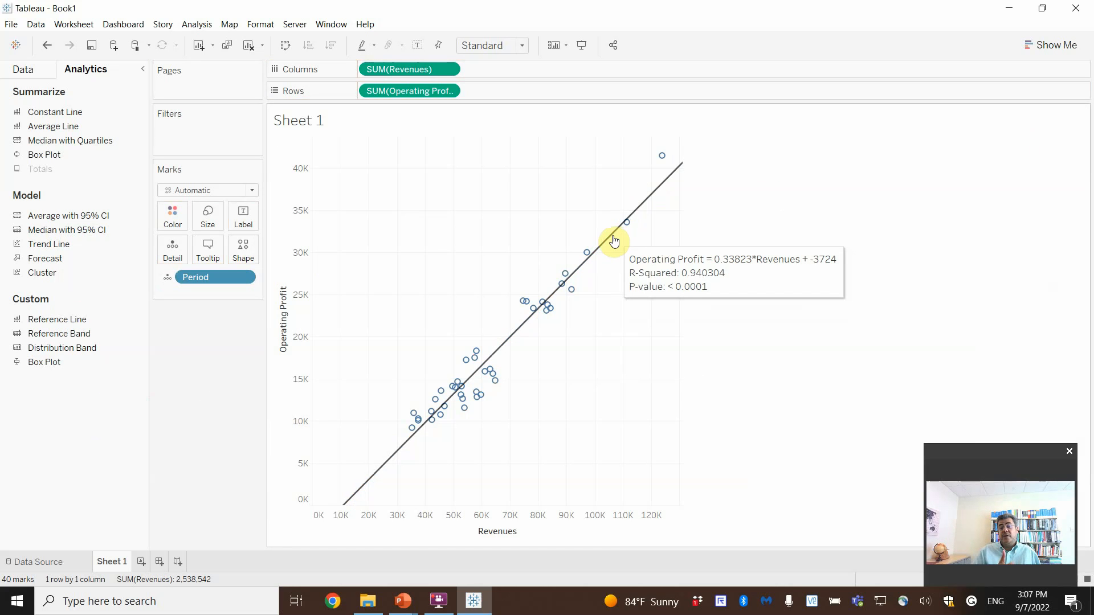
pyautogui.click(38, 71)
pyautogui.moveTo(41, 163); pyautogui.dragTo(173, 221)
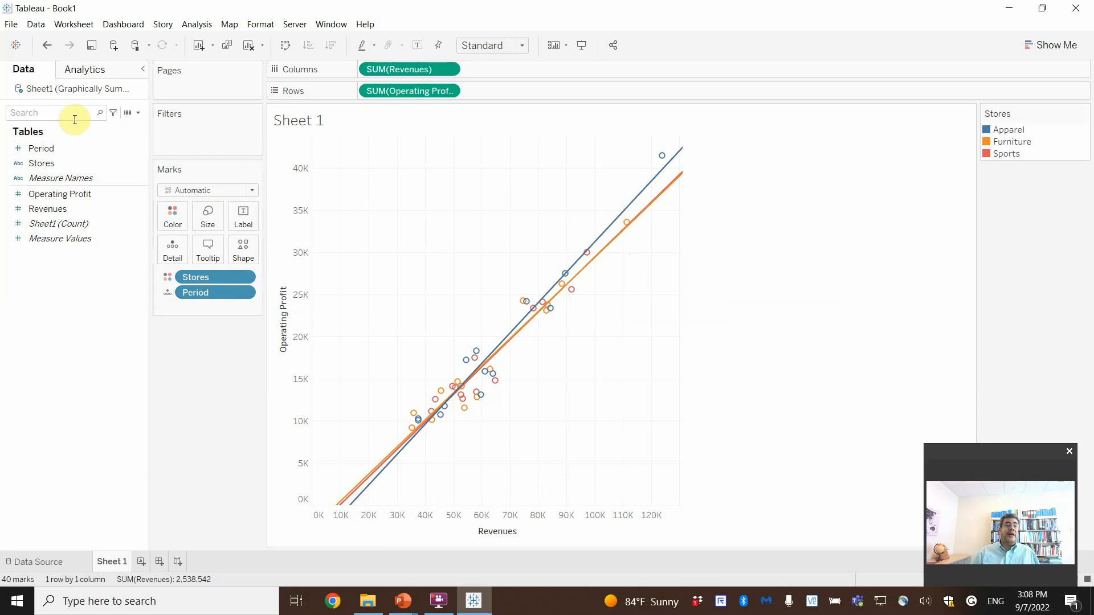
# Try a forecast on the scatter plot, removing Stores and the forecast indicator from the marks and applying the forecast again.
pyautogui.click(93, 69)
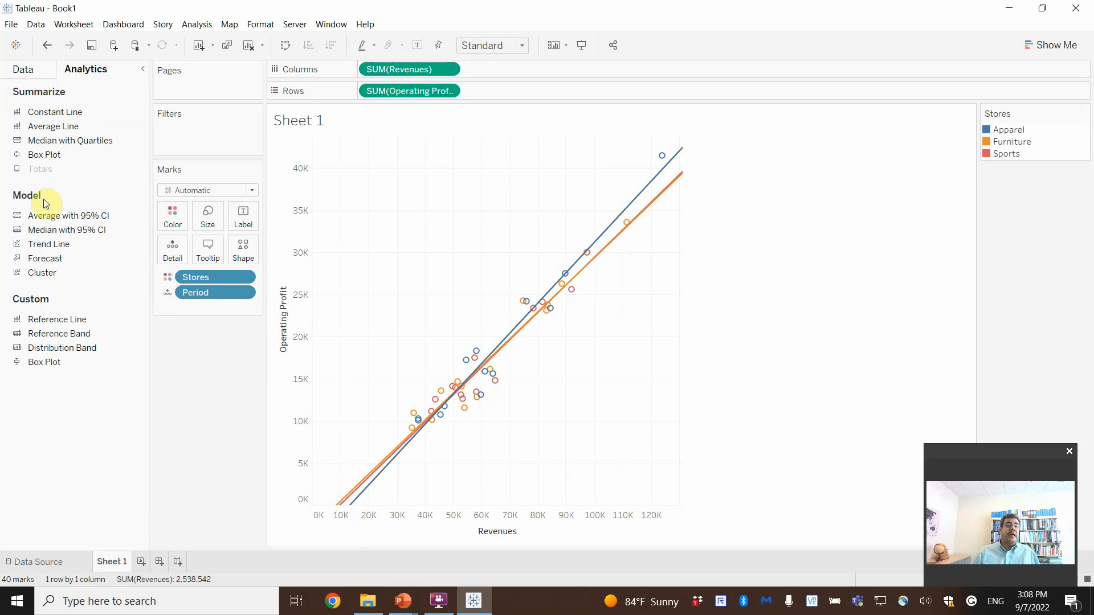
pyautogui.moveTo(46, 260); pyautogui.dragTo(385, 169)
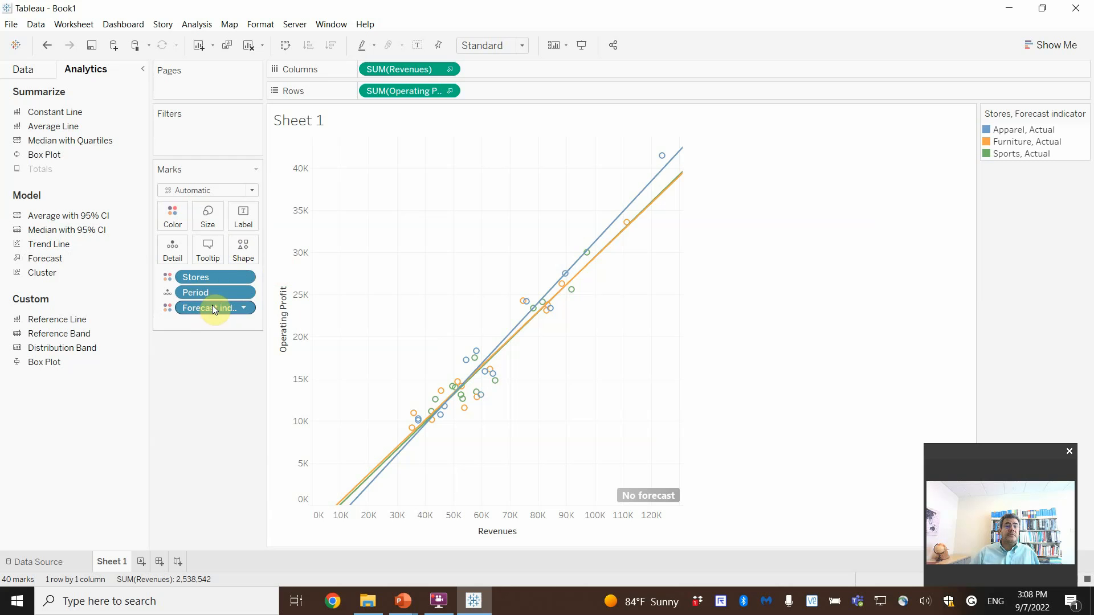
pyautogui.moveTo(208, 307); pyautogui.dragTo(96, 426)
pyautogui.moveTo(196, 306); pyautogui.dragTo(93, 423)
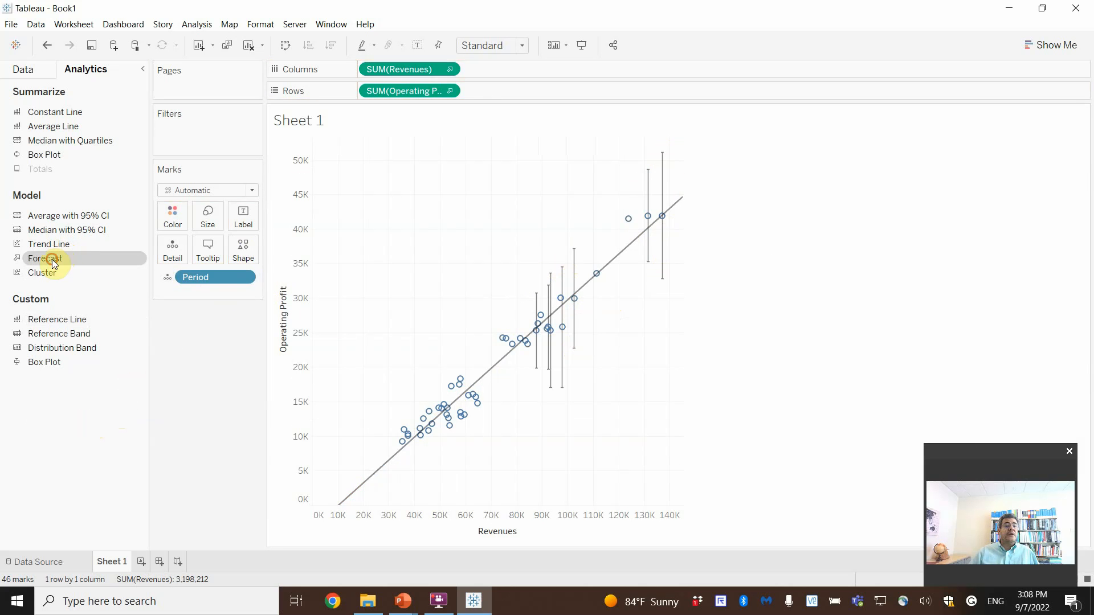
pyautogui.moveTo(52, 258); pyautogui.dragTo(330, 199)
pyautogui.moveTo(366, 163); pyautogui.dragTo(367, 162)
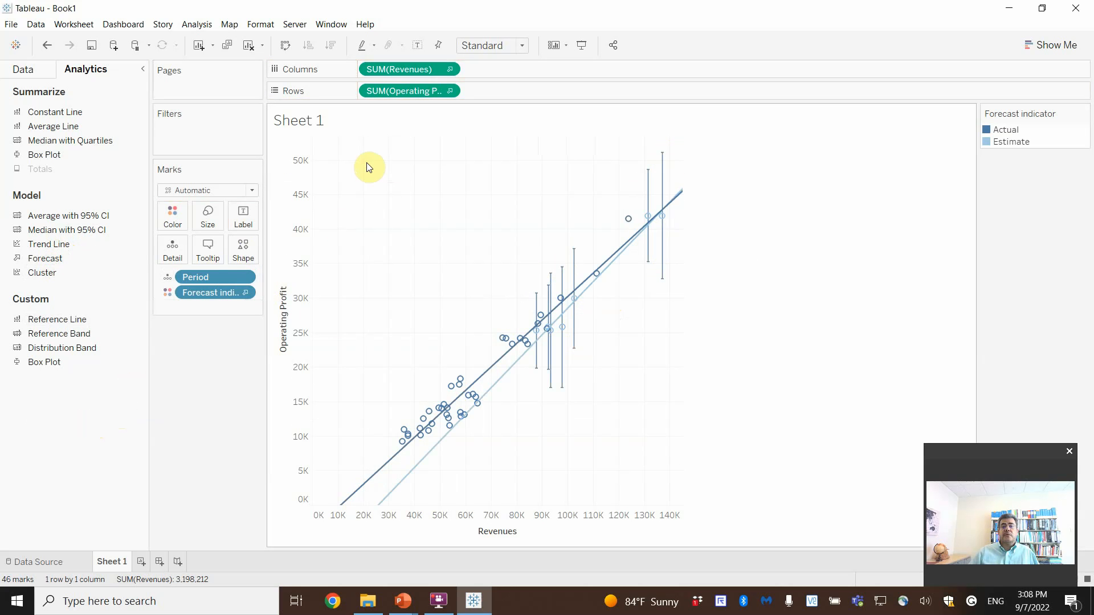
pyautogui.moveTo(569, 326)
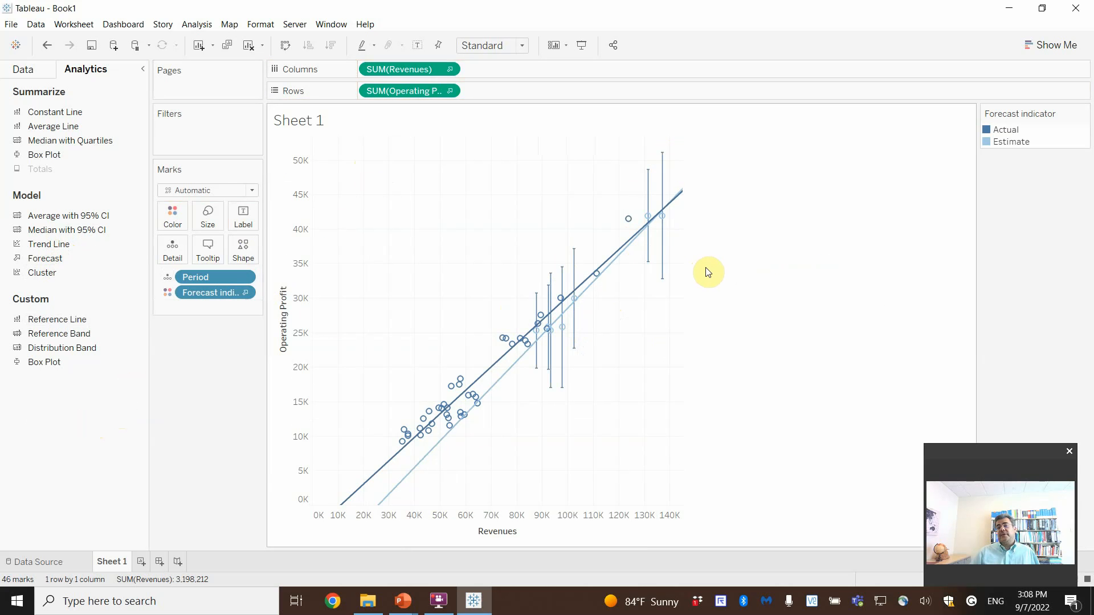
# Undo the forecast changes back to the scatter plot with one trend line per store.
pyautogui.hotkey('ctrl', 'z')
pyautogui.hotkey('ctrl', 'z')
pyautogui.hotkey('ctrl', 'z')
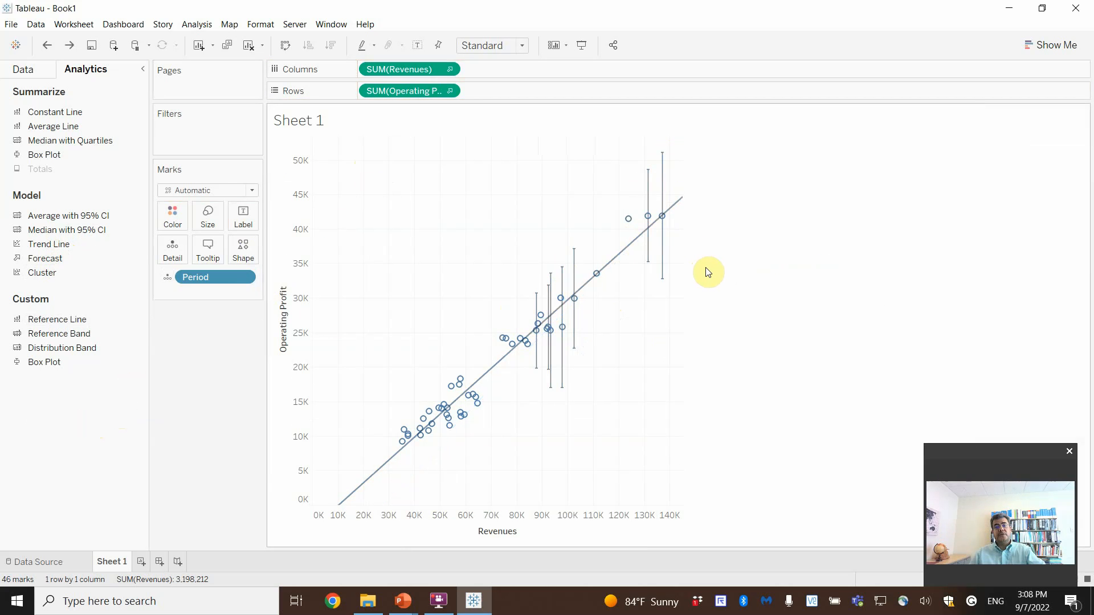
pyautogui.hotkey('ctrl', 'z')
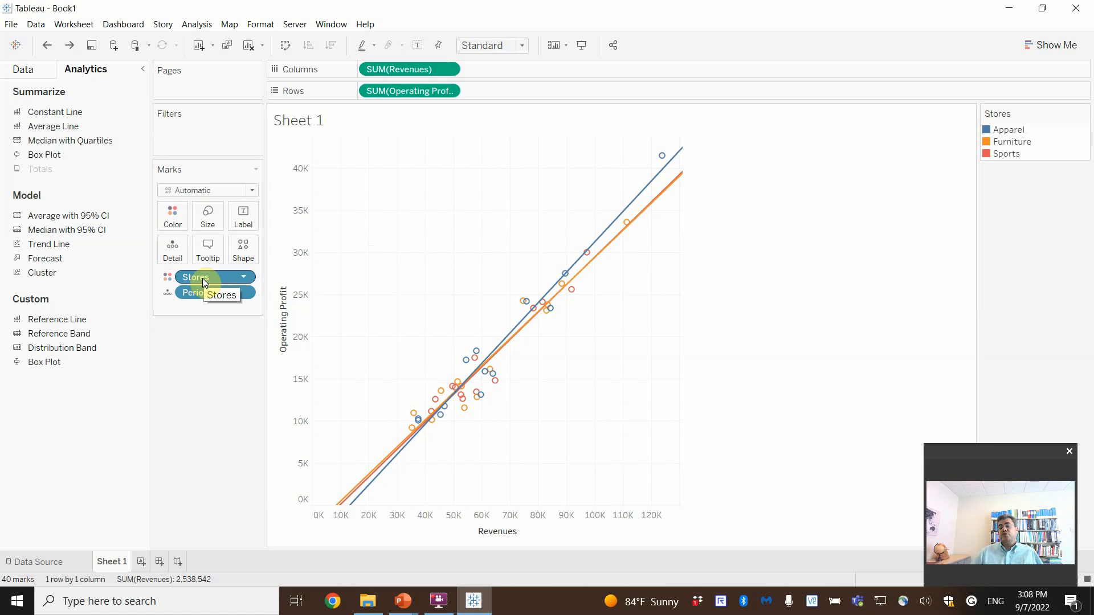
# Remove Stores from the marks' color to fit one overall trend line to all points.
pyautogui.moveTo(203, 278); pyautogui.dragTo(91, 417)
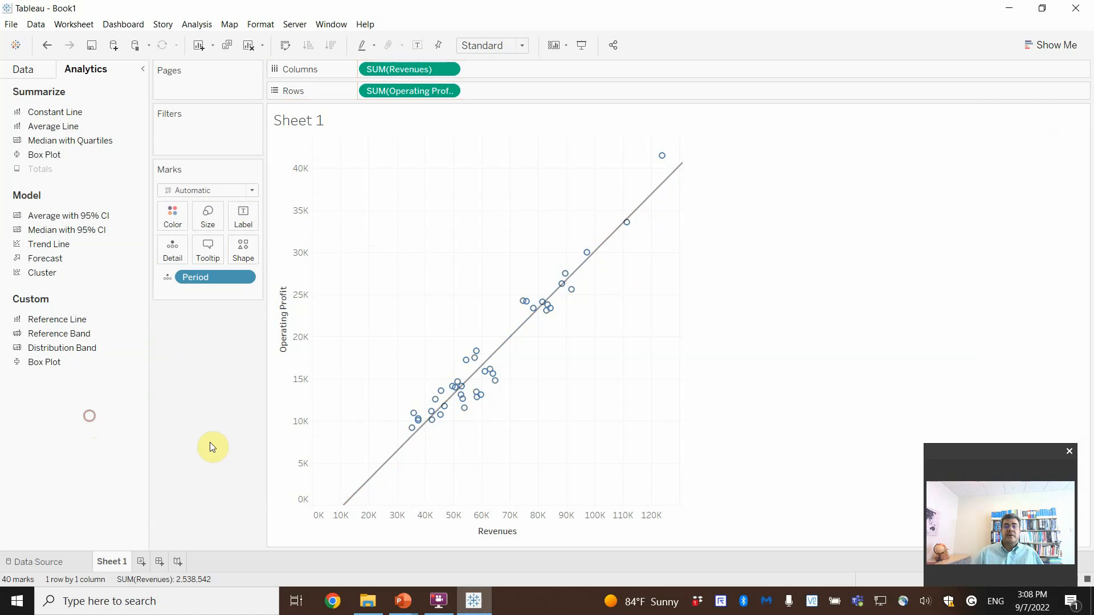
pyautogui.moveTo(530, 322)
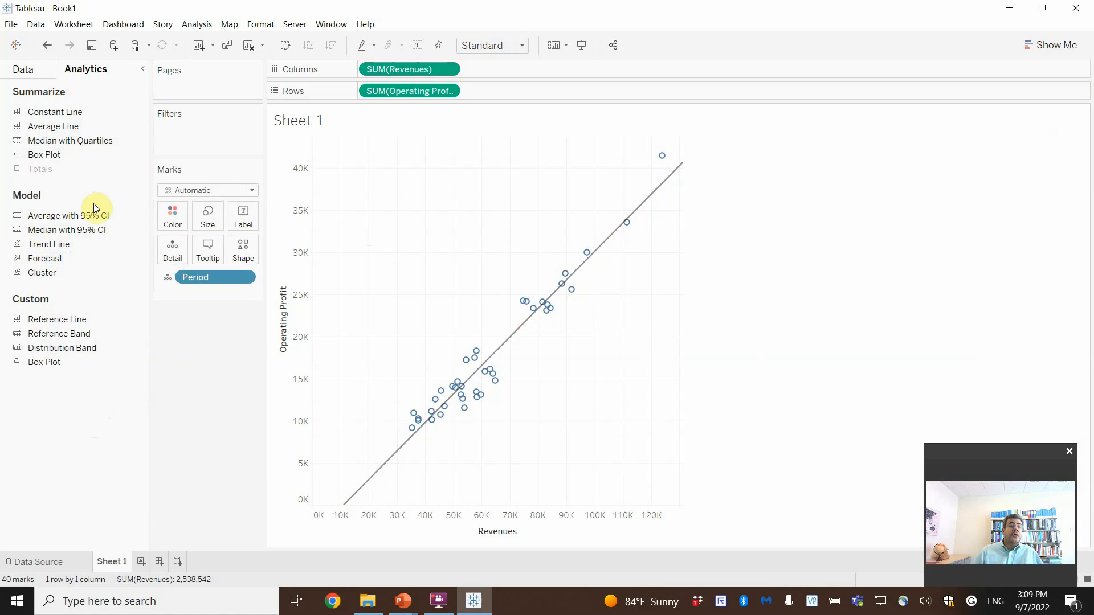
# Try clustering the points by Operating Profit and Revenues with an automatic number of clusters, and close the cluster settings.
pyautogui.moveTo(105, 143)
pyautogui.mouseDown()
pyautogui.moveTo(342, 172)
pyautogui.moveTo(459, 144)
pyautogui.moveTo(106, 143)
pyautogui.moveTo(90, 157)
pyautogui.mouseUp()
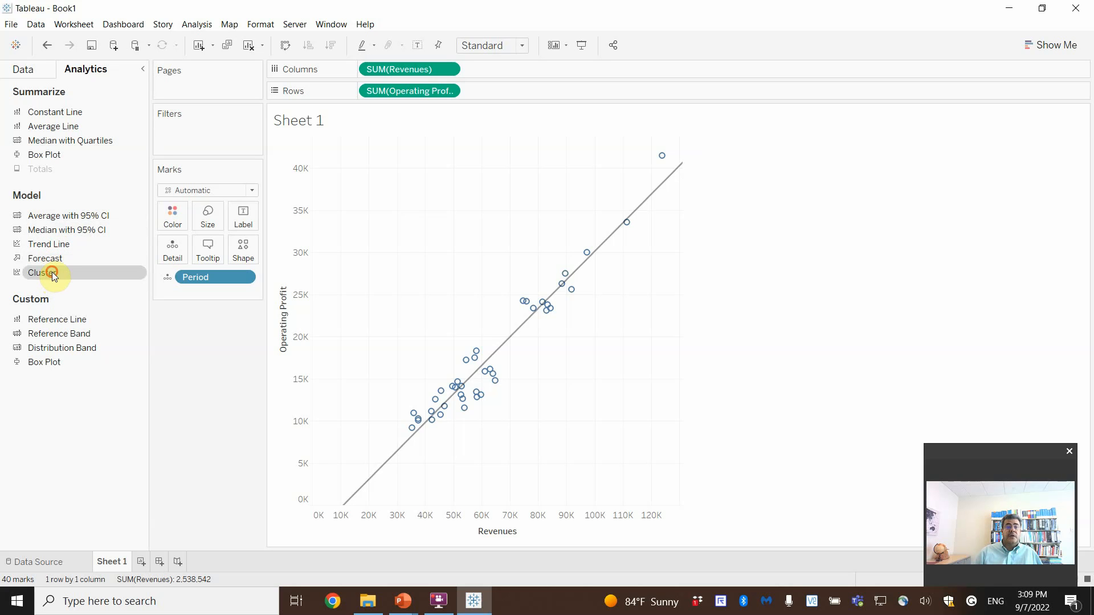
pyautogui.moveTo(56, 272); pyautogui.dragTo(387, 153)
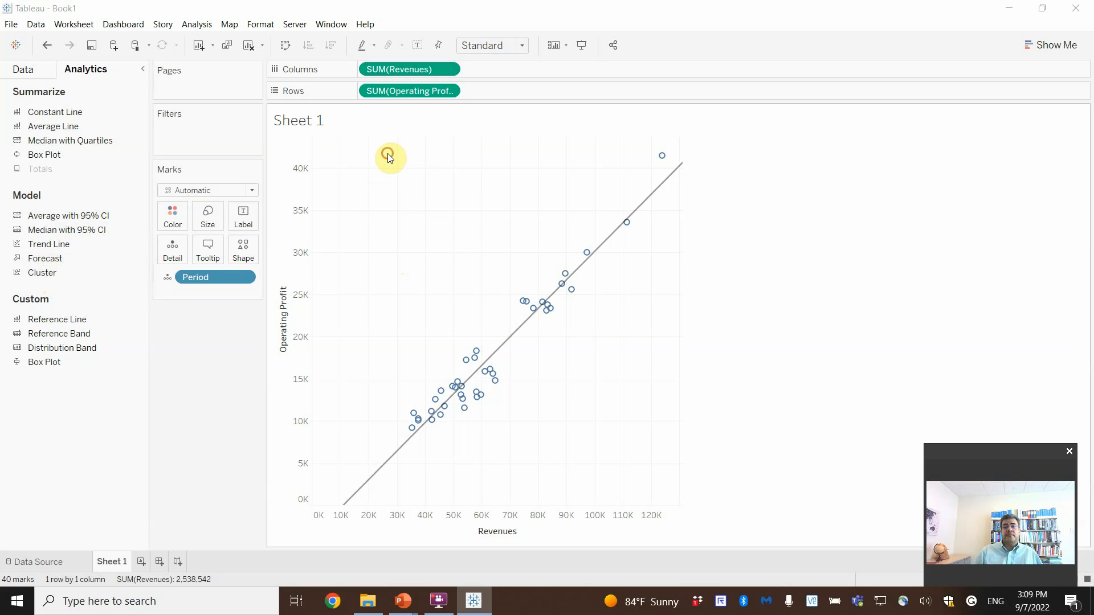
pyautogui.moveTo(557, 178); pyautogui.dragTo(693, 245)
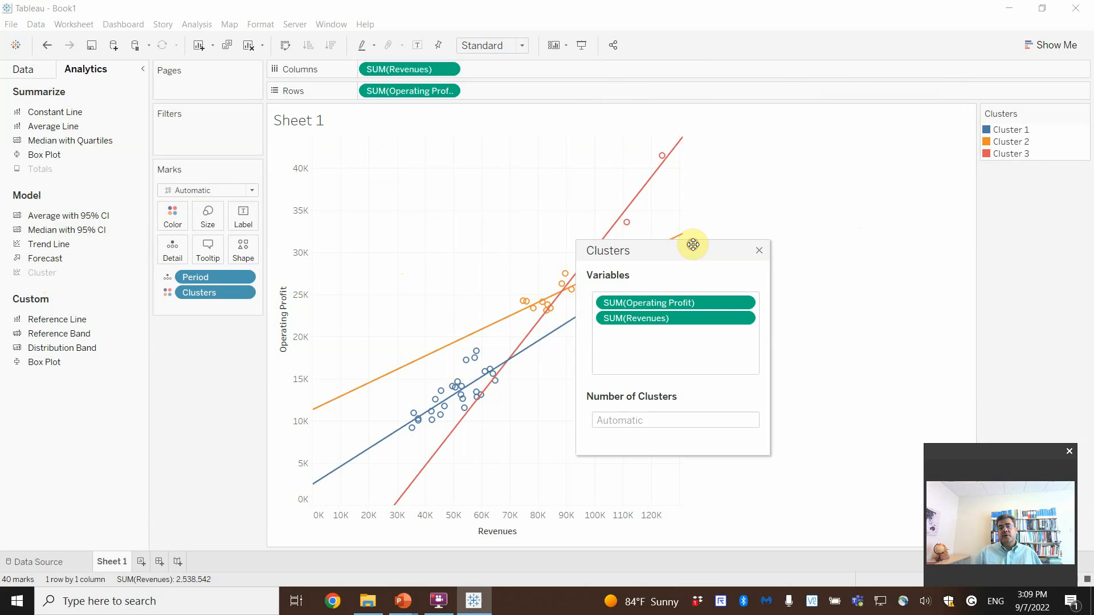
pyautogui.click(759, 251)
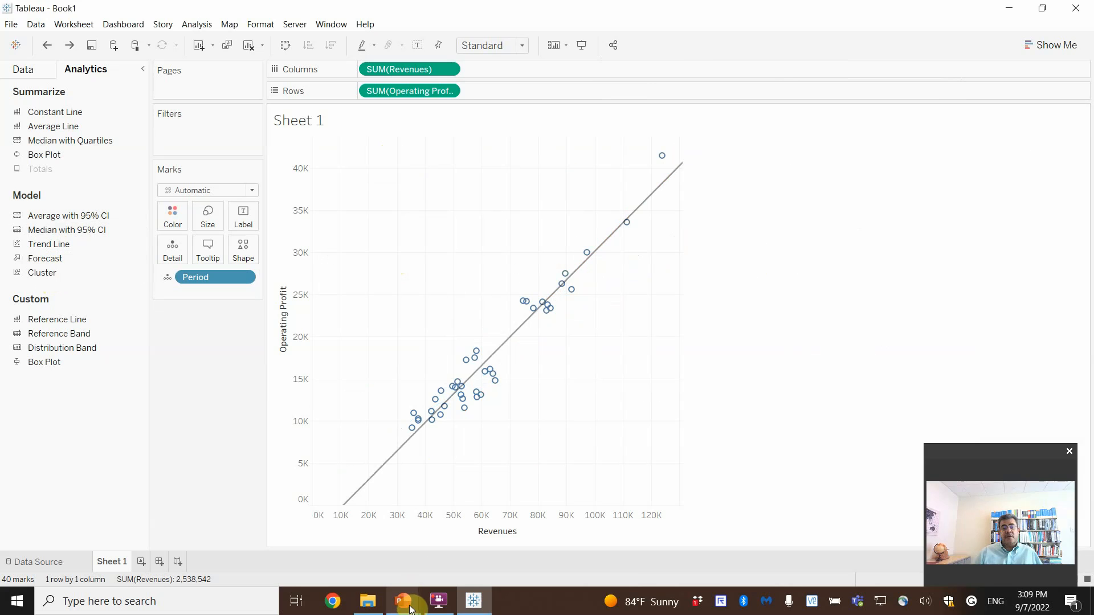
# Switch to the PowerPoint slide show and advance past the Types of Relationships slide to the closing slide.
pyautogui.moveTo(413, 610)
pyautogui.click(437, 550)
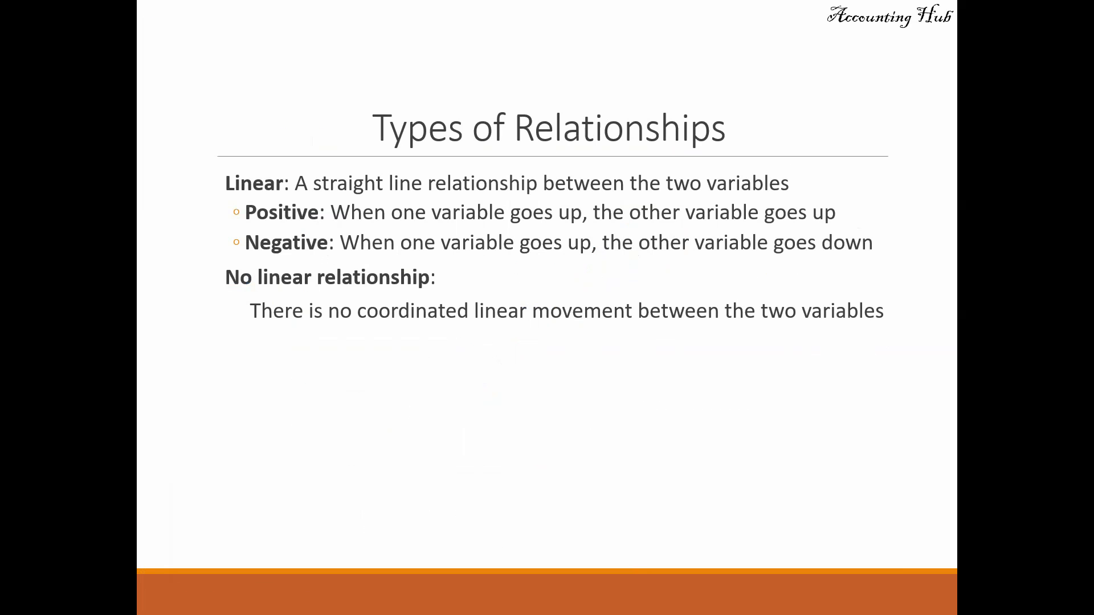
pyautogui.click(518, 390)
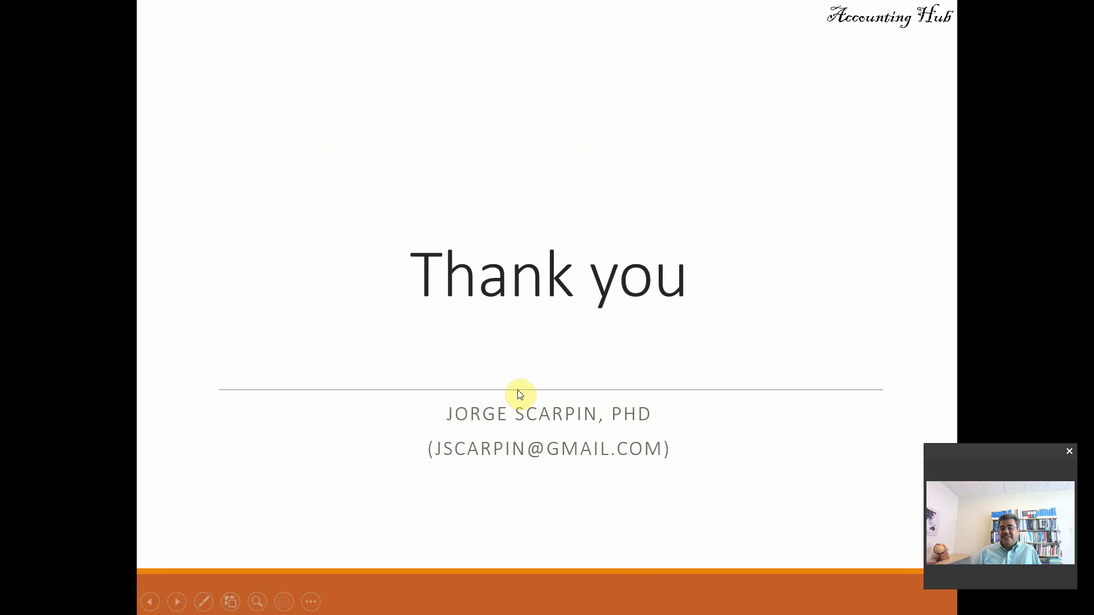